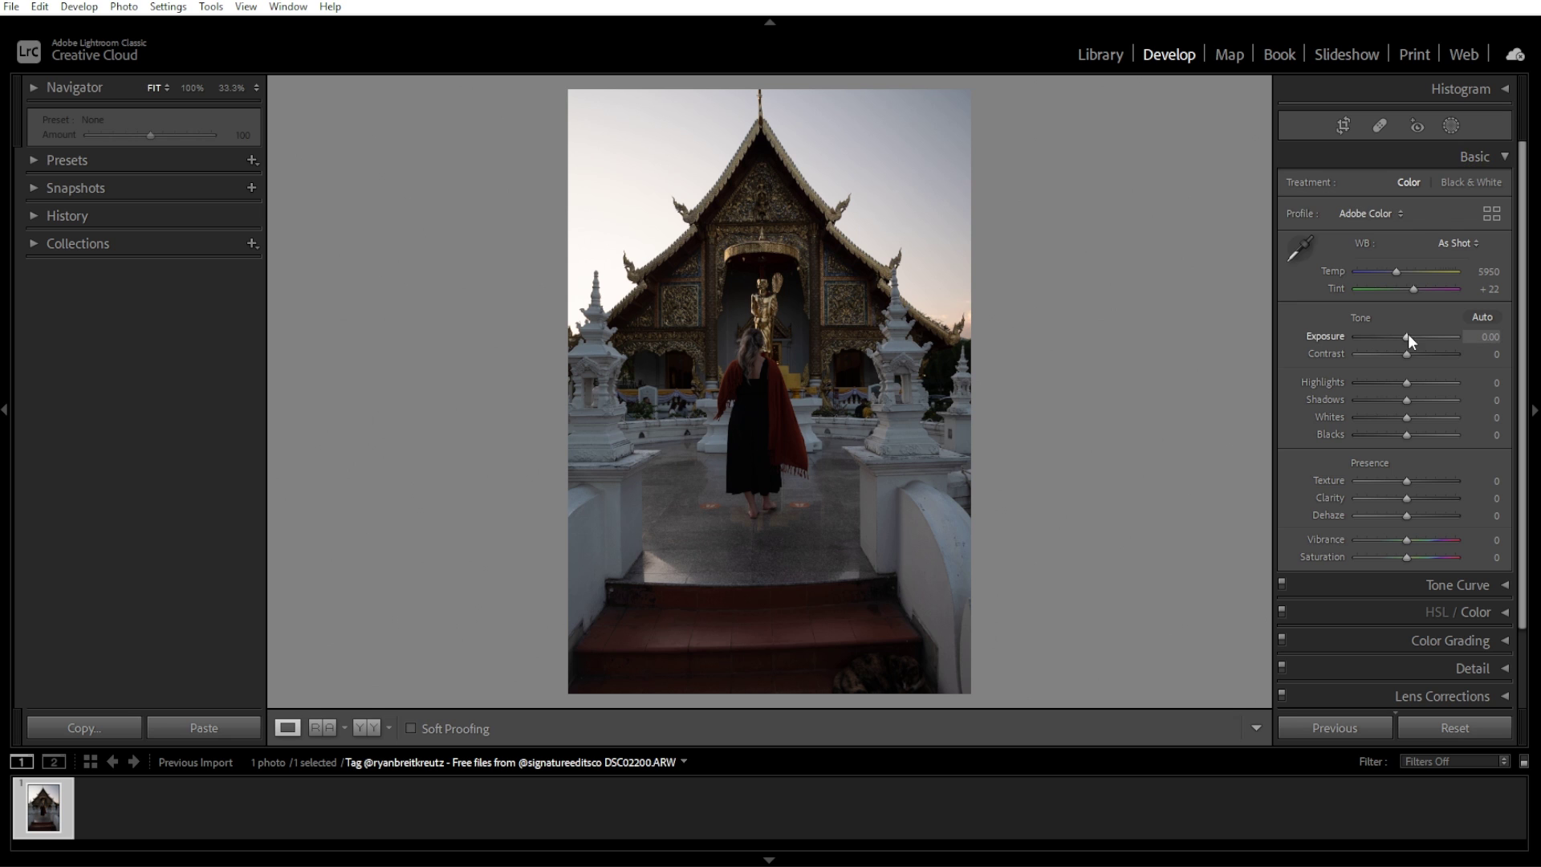
Set the photo's Exposure to +1.49, Highlights to -40, Shadows to +40, Whites to +30 and Blacks to -16
drag(1408, 336, 1420, 335)
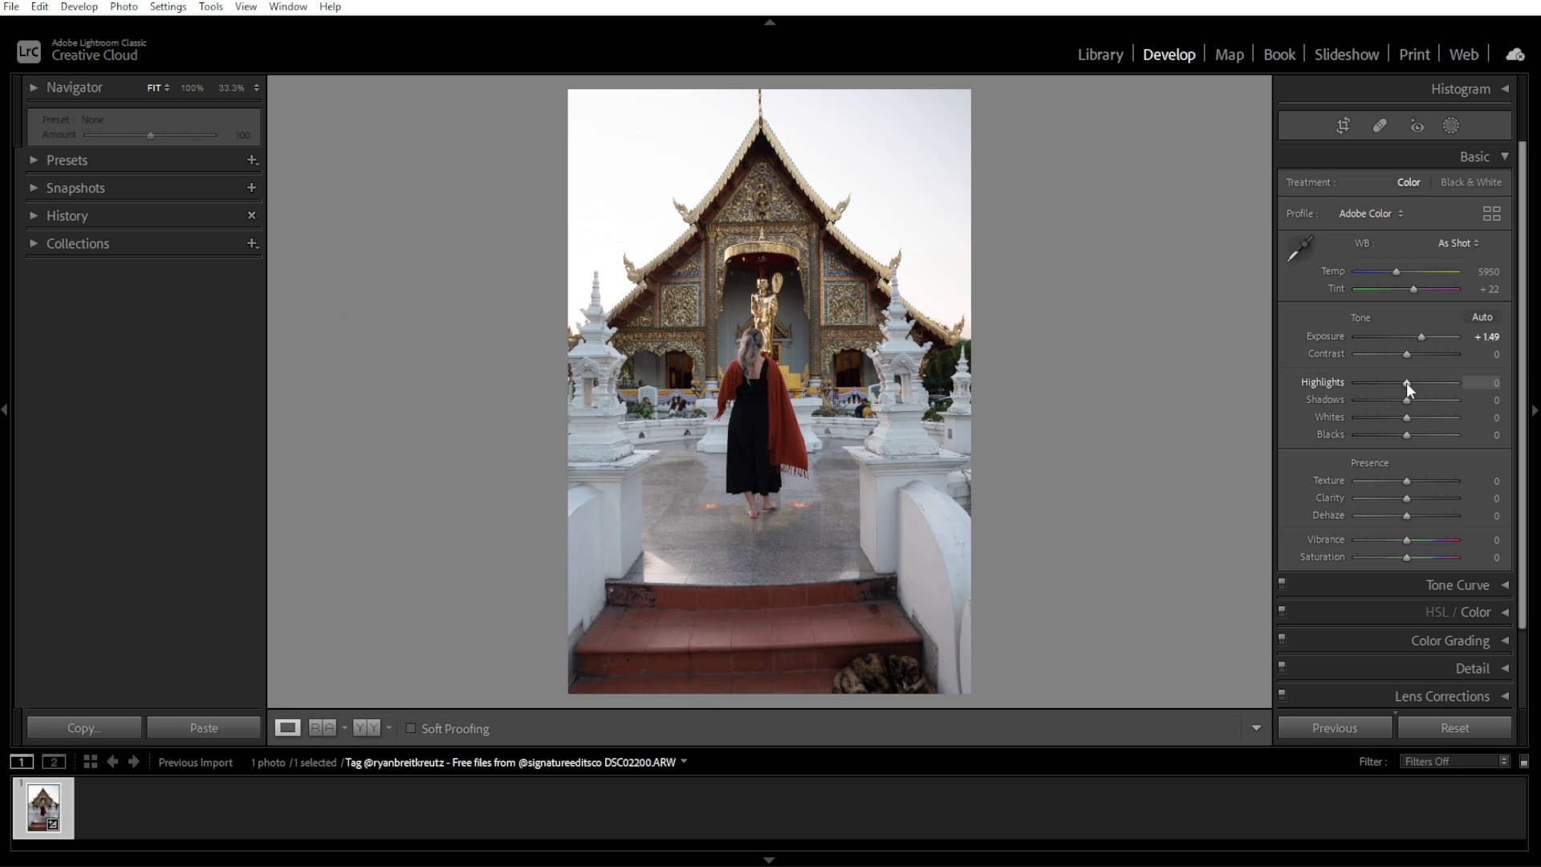
drag(1406, 382, 1386, 382)
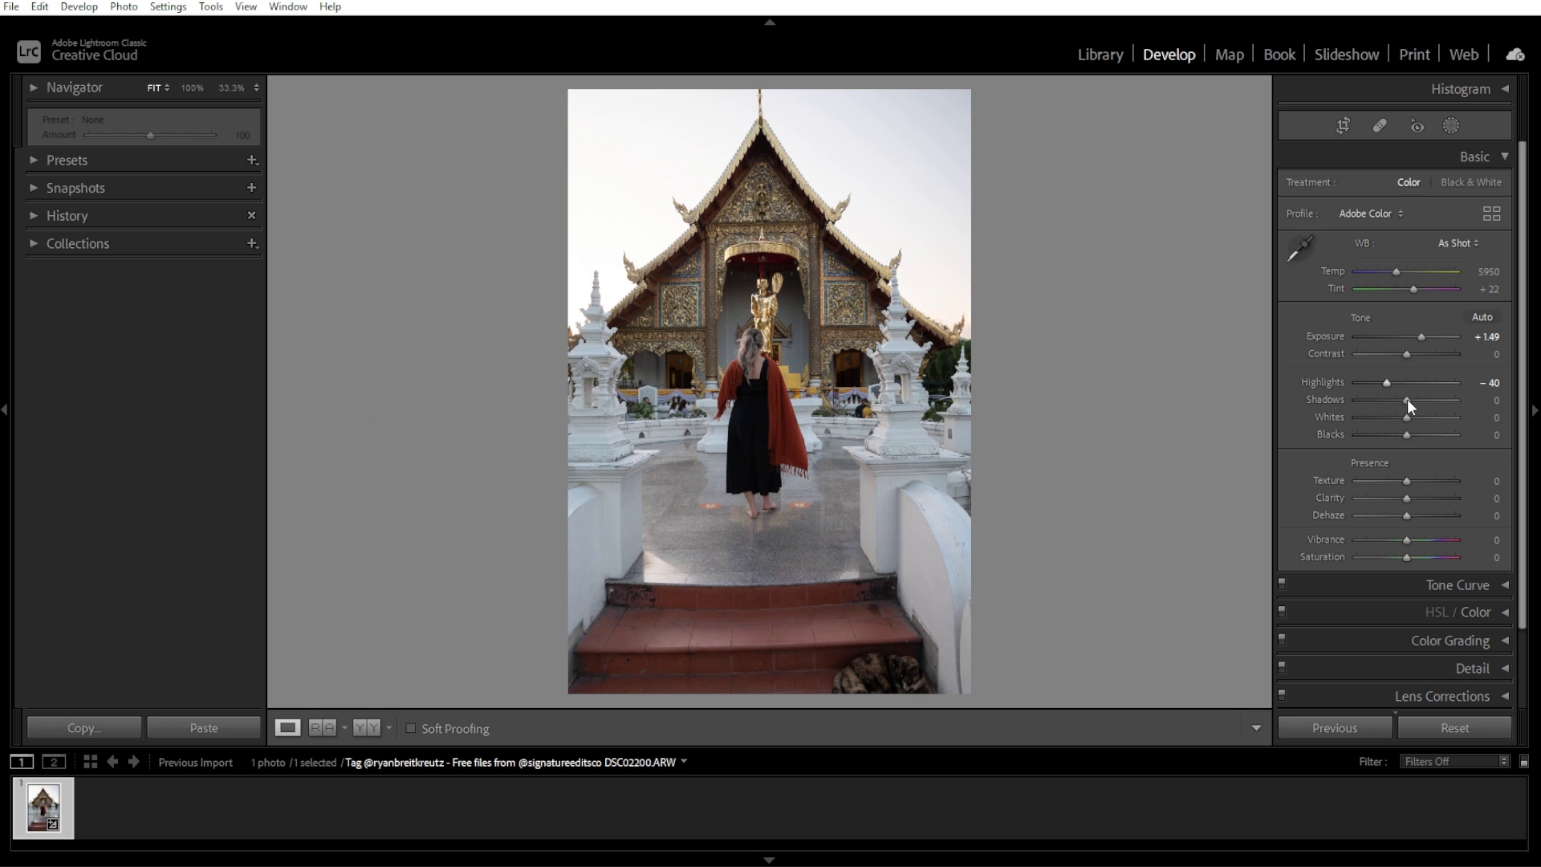
drag(1408, 399, 1424, 401)
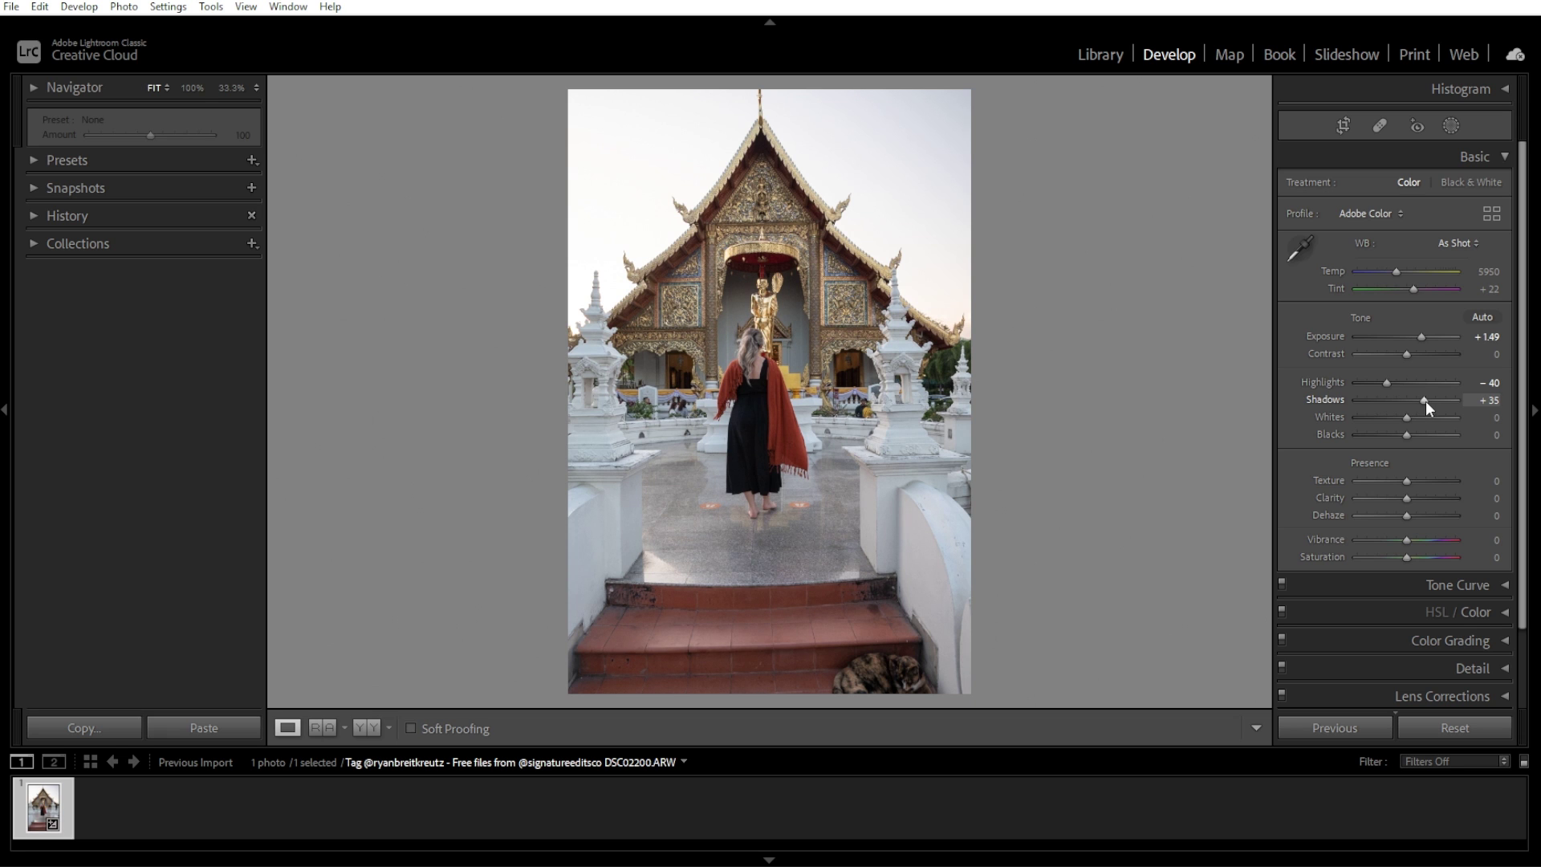
drag(1426, 401, 1429, 401)
drag(1407, 416, 1419, 415)
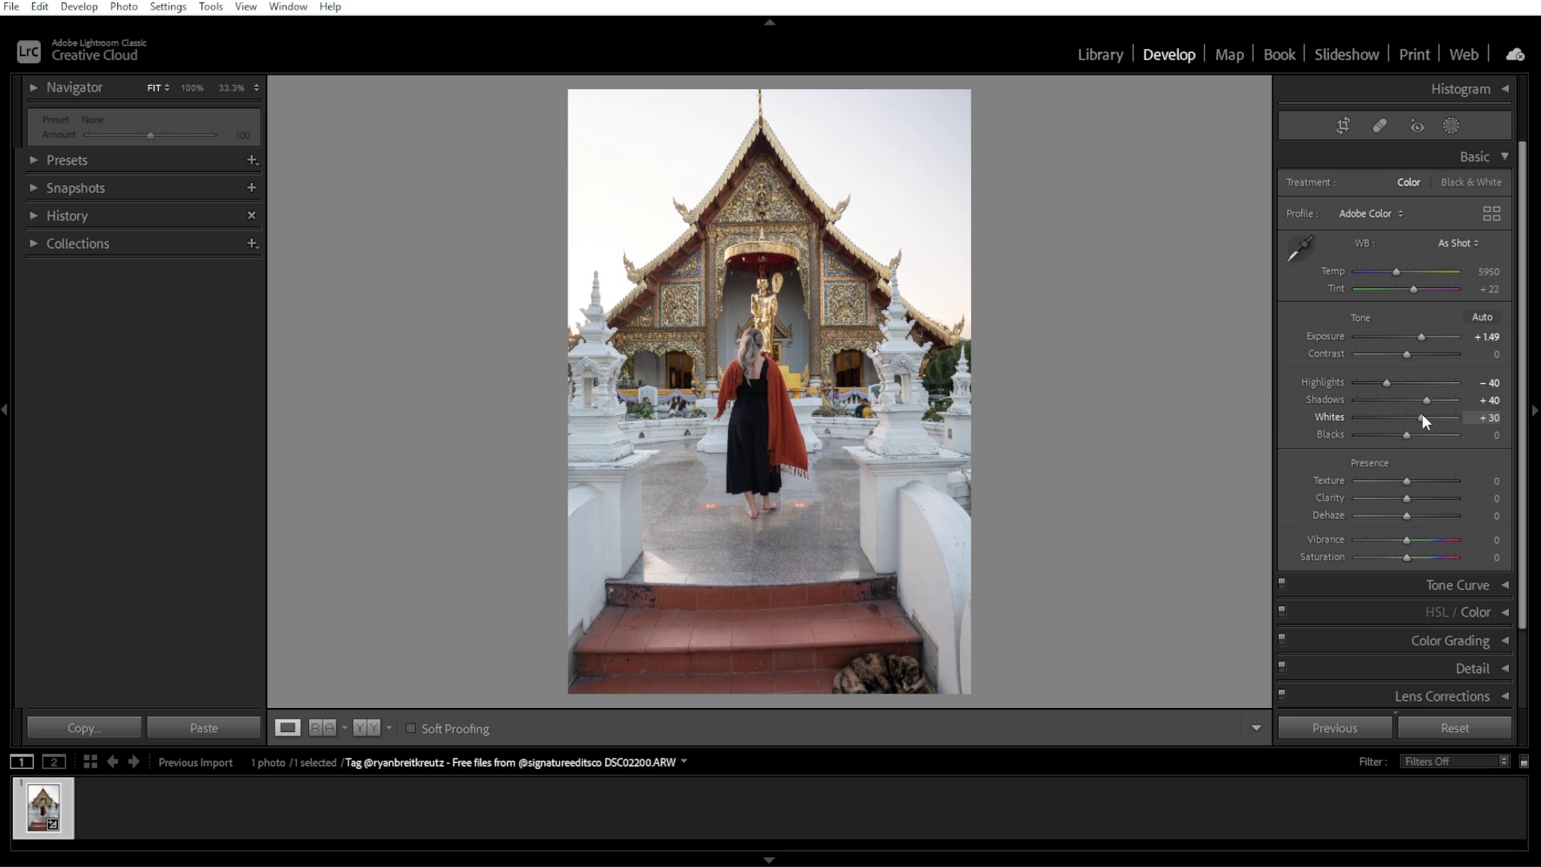
drag(1405, 430, 1398, 431)
Check the highlight clipping against the histogram and lower the Exposure to +1.40
click(1505, 90)
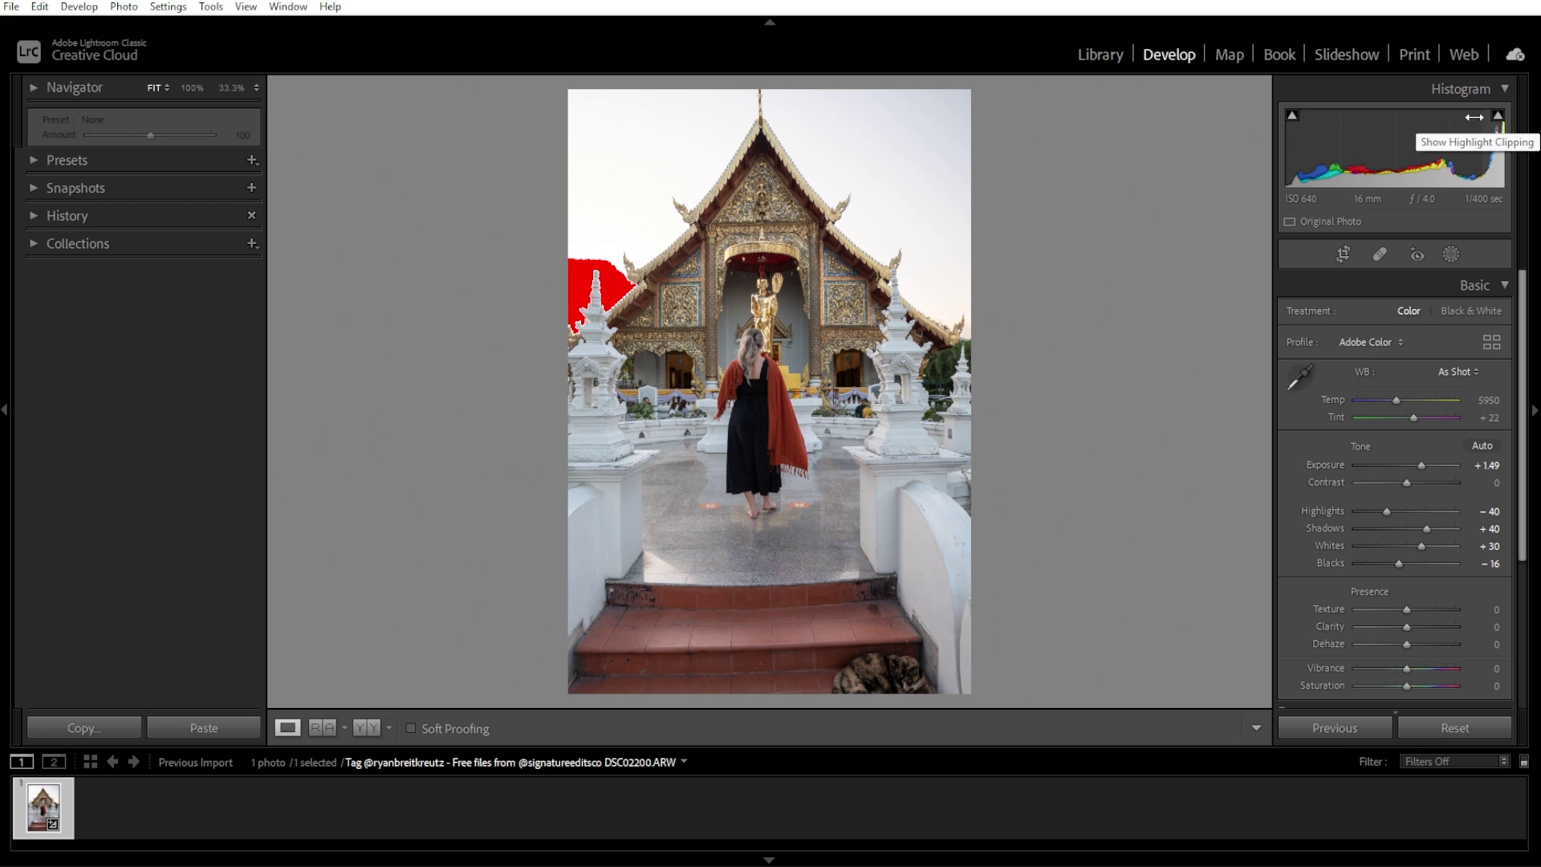
mouse_move(1292, 119)
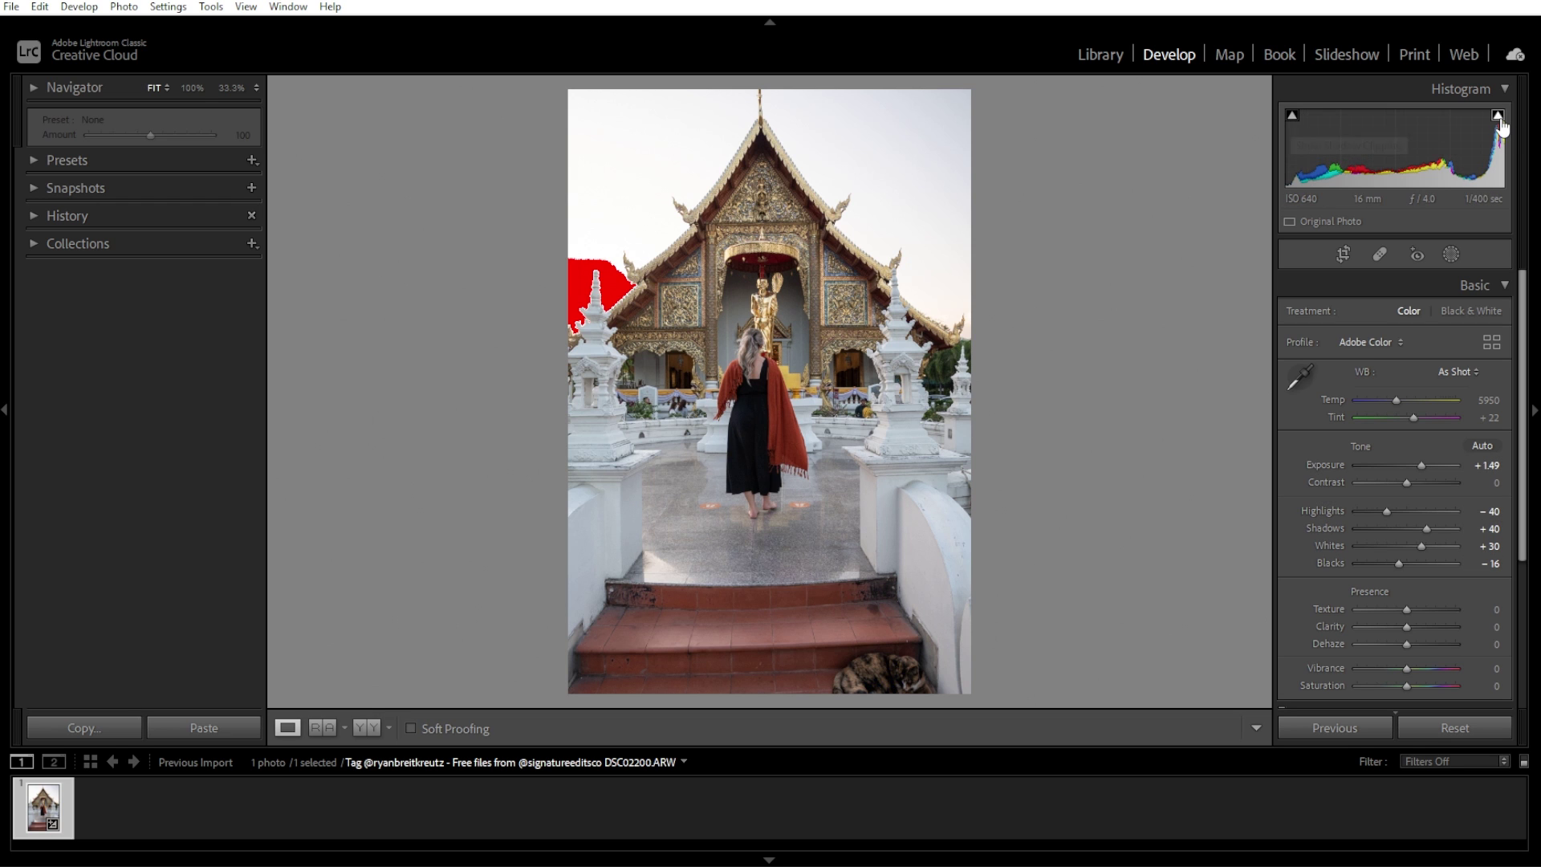
drag(1419, 467, 1414, 466)
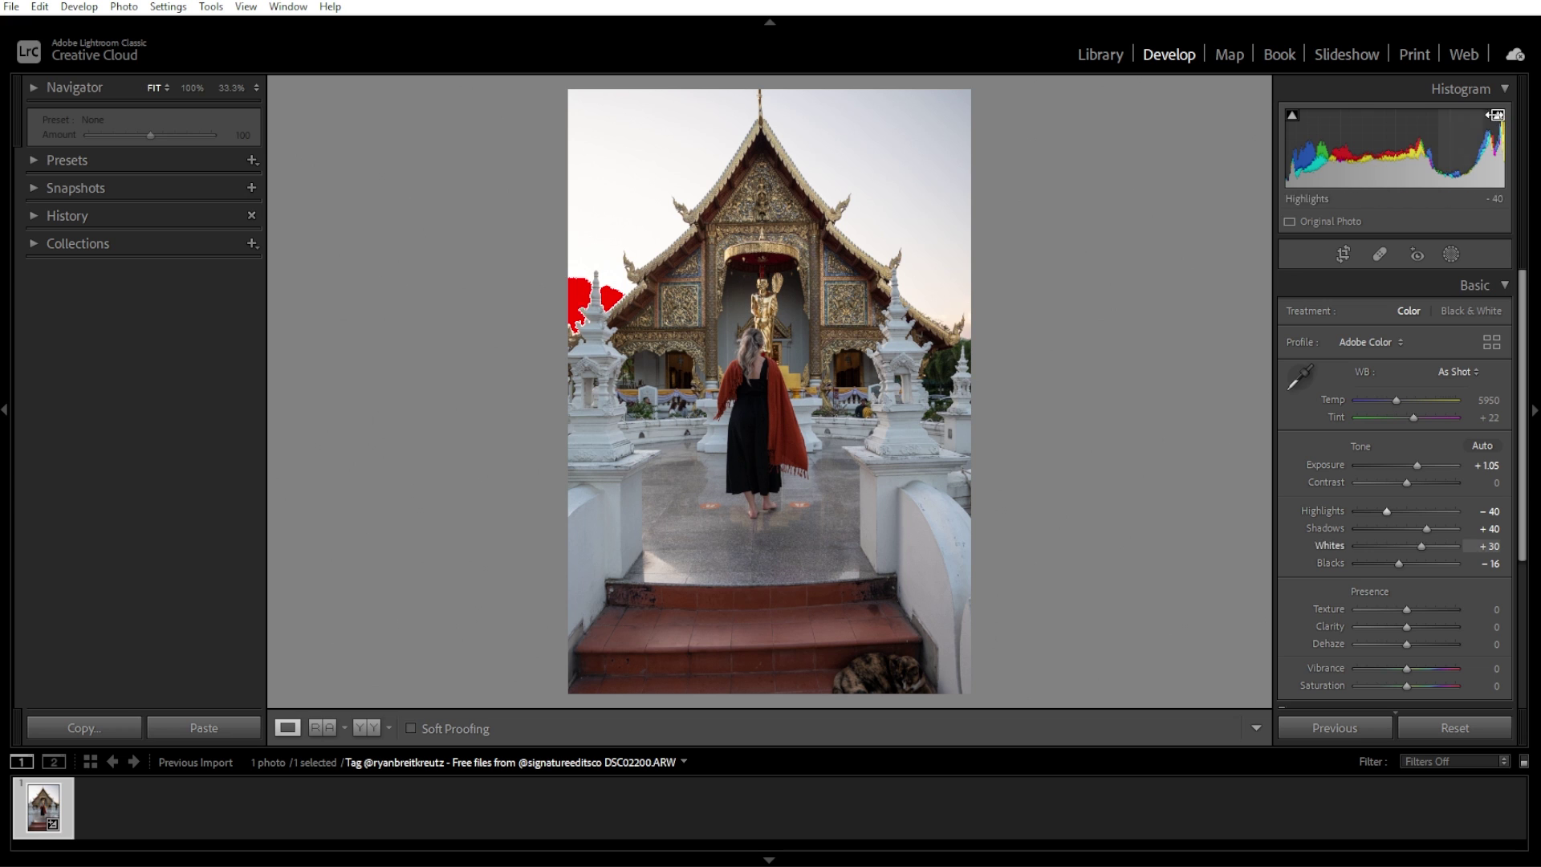
drag(1418, 464, 1415, 461)
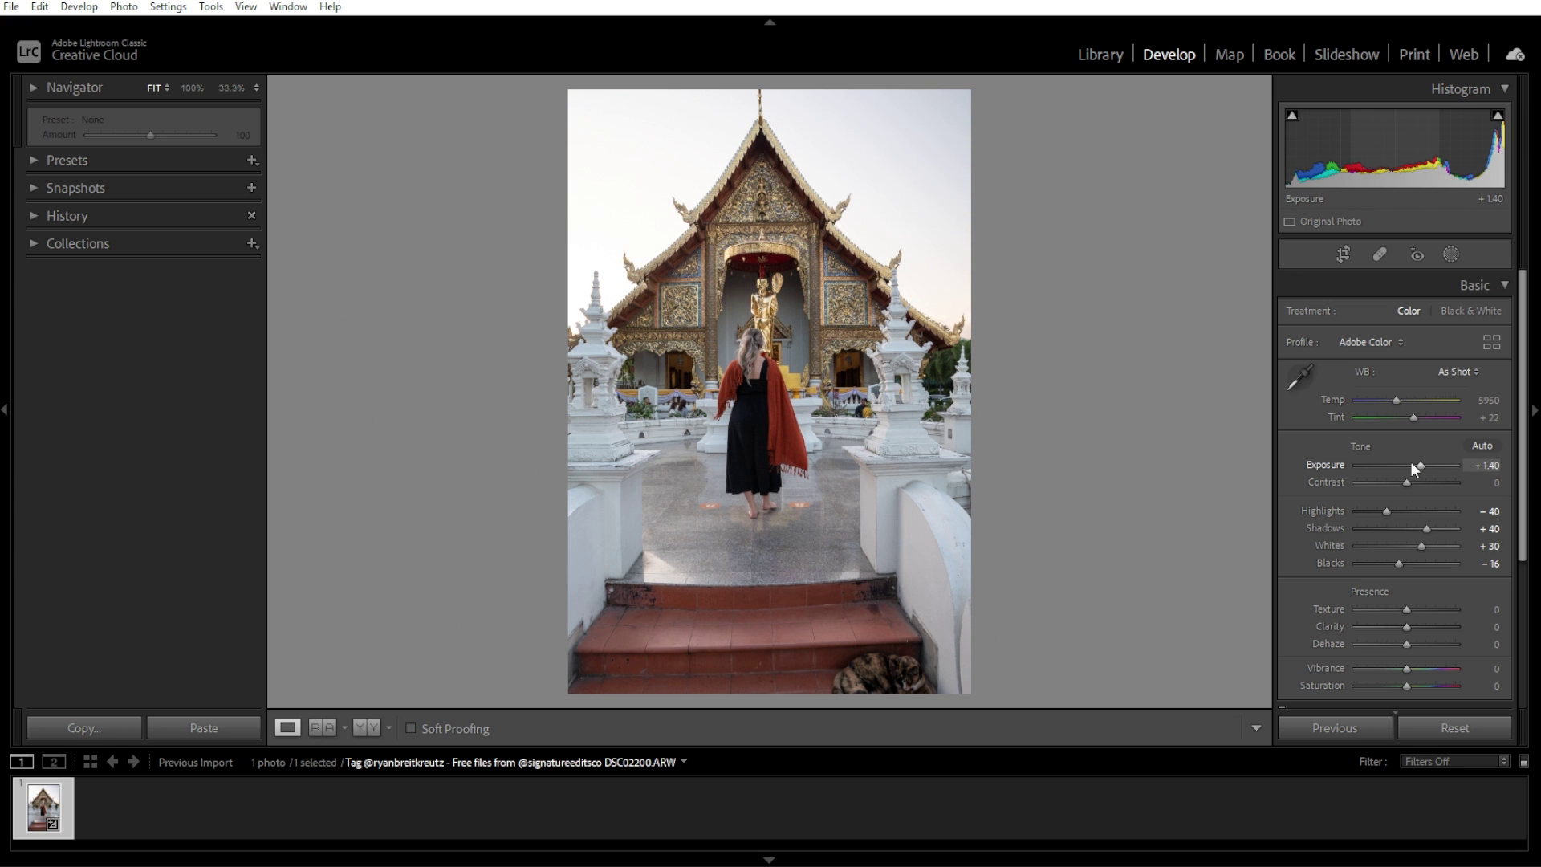
Compare the edit with the original photo and set the Contrast to +19
key(backslash)
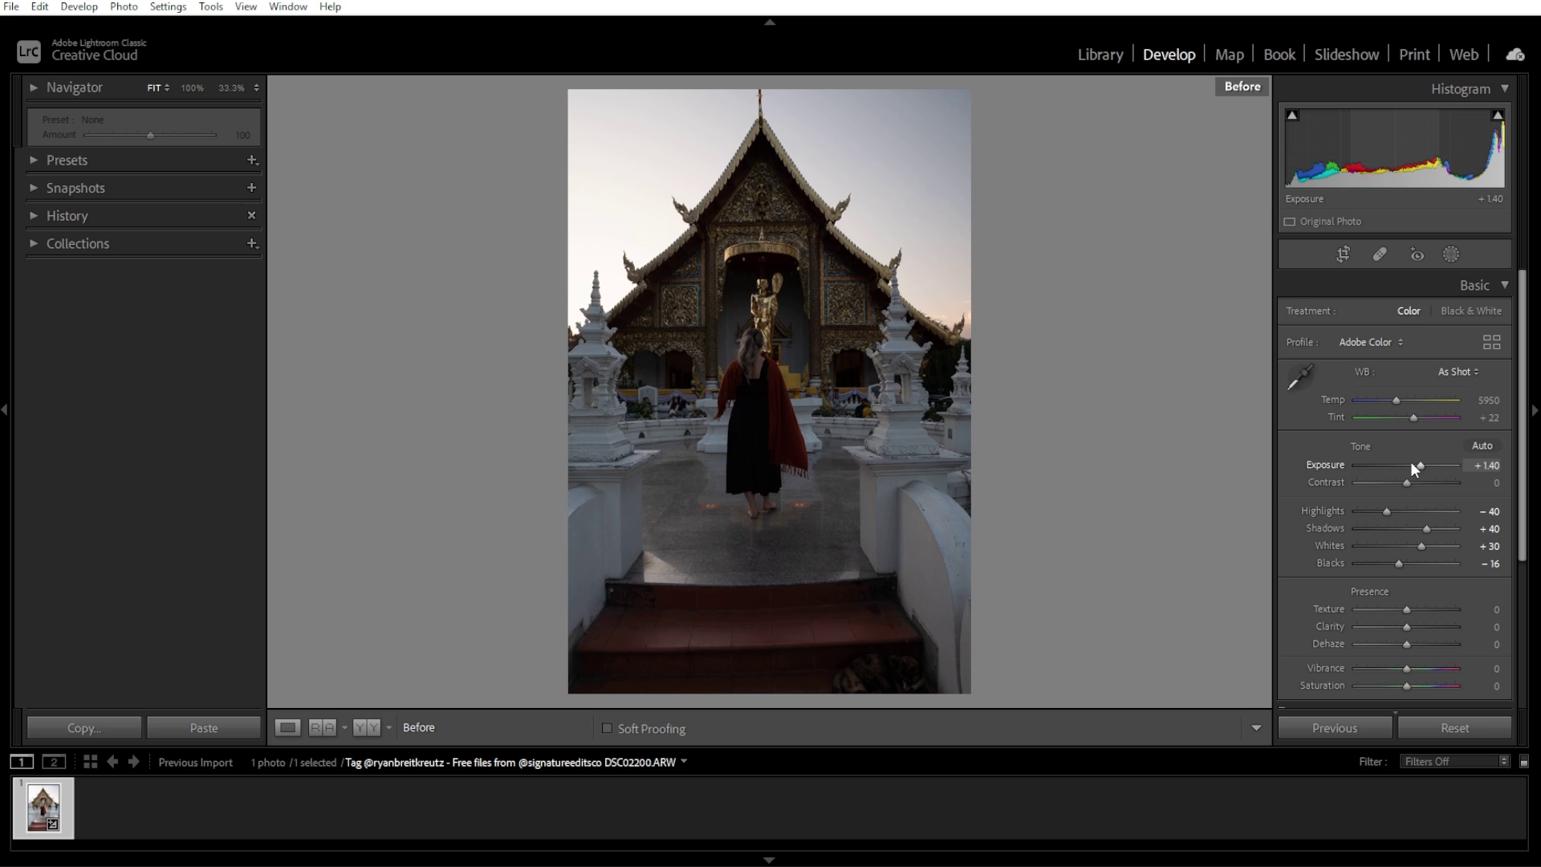
key(backslash)
key(backslash)
key(backslash)
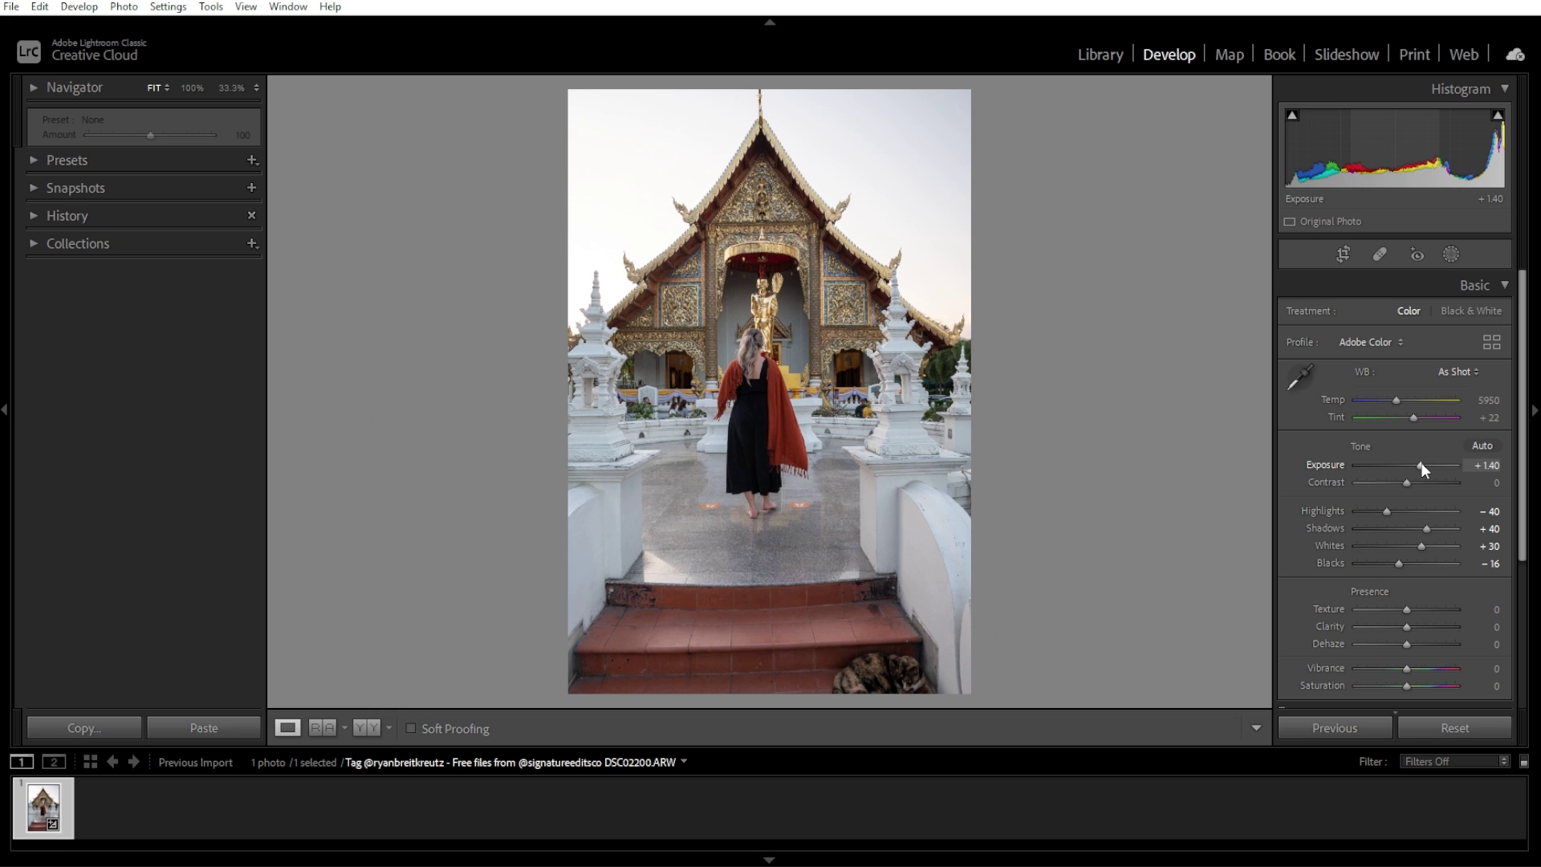
drag(1406, 482, 1415, 486)
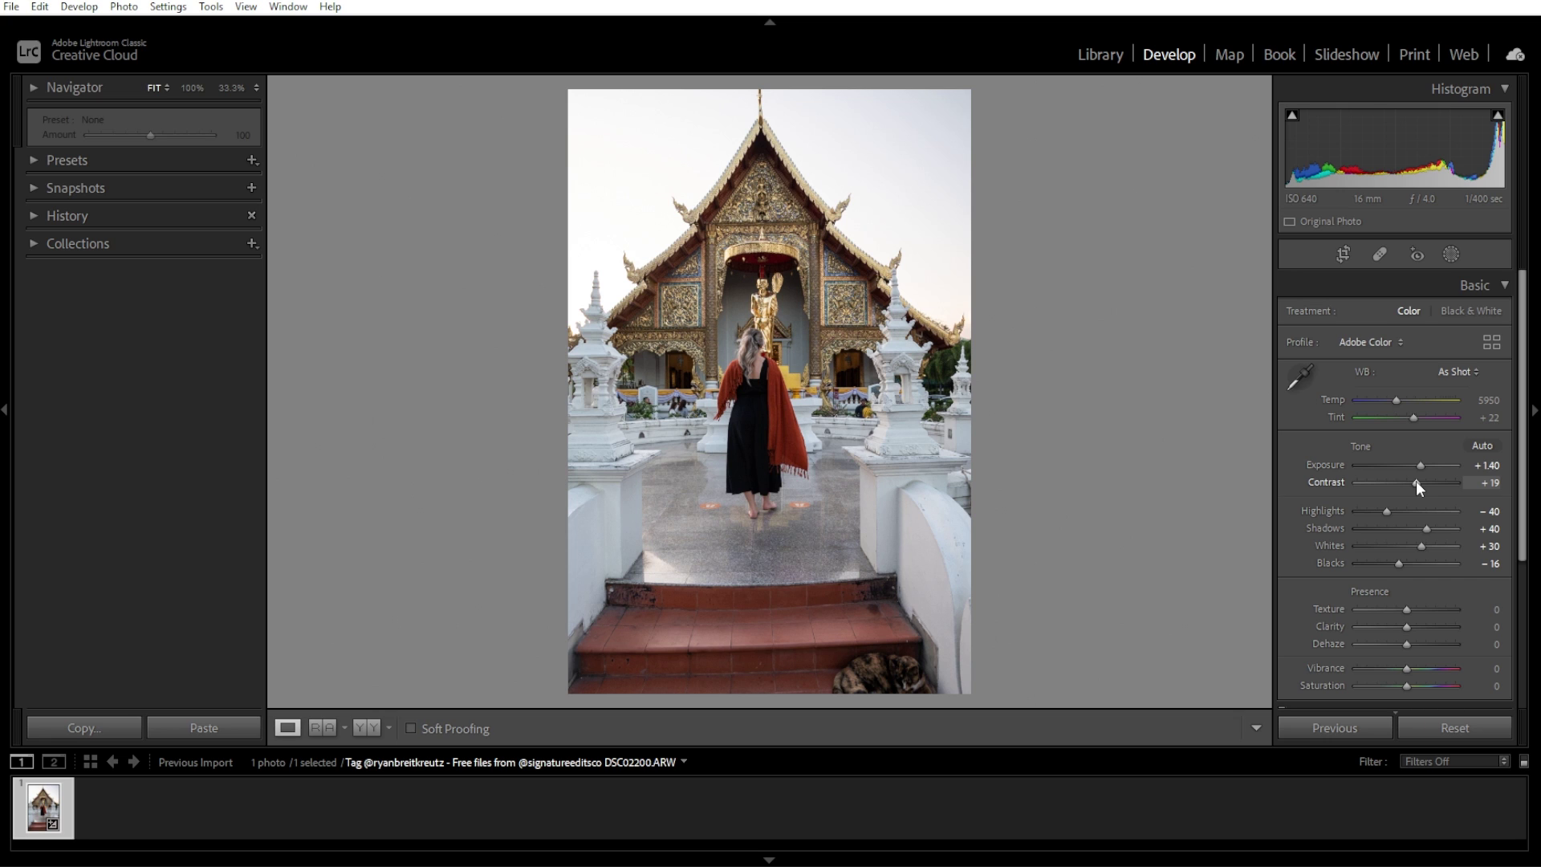
Shape a gentle S-shaped point curve with a shadow point at about 37/31 and a highlight point at 218/223
click(1502, 286)
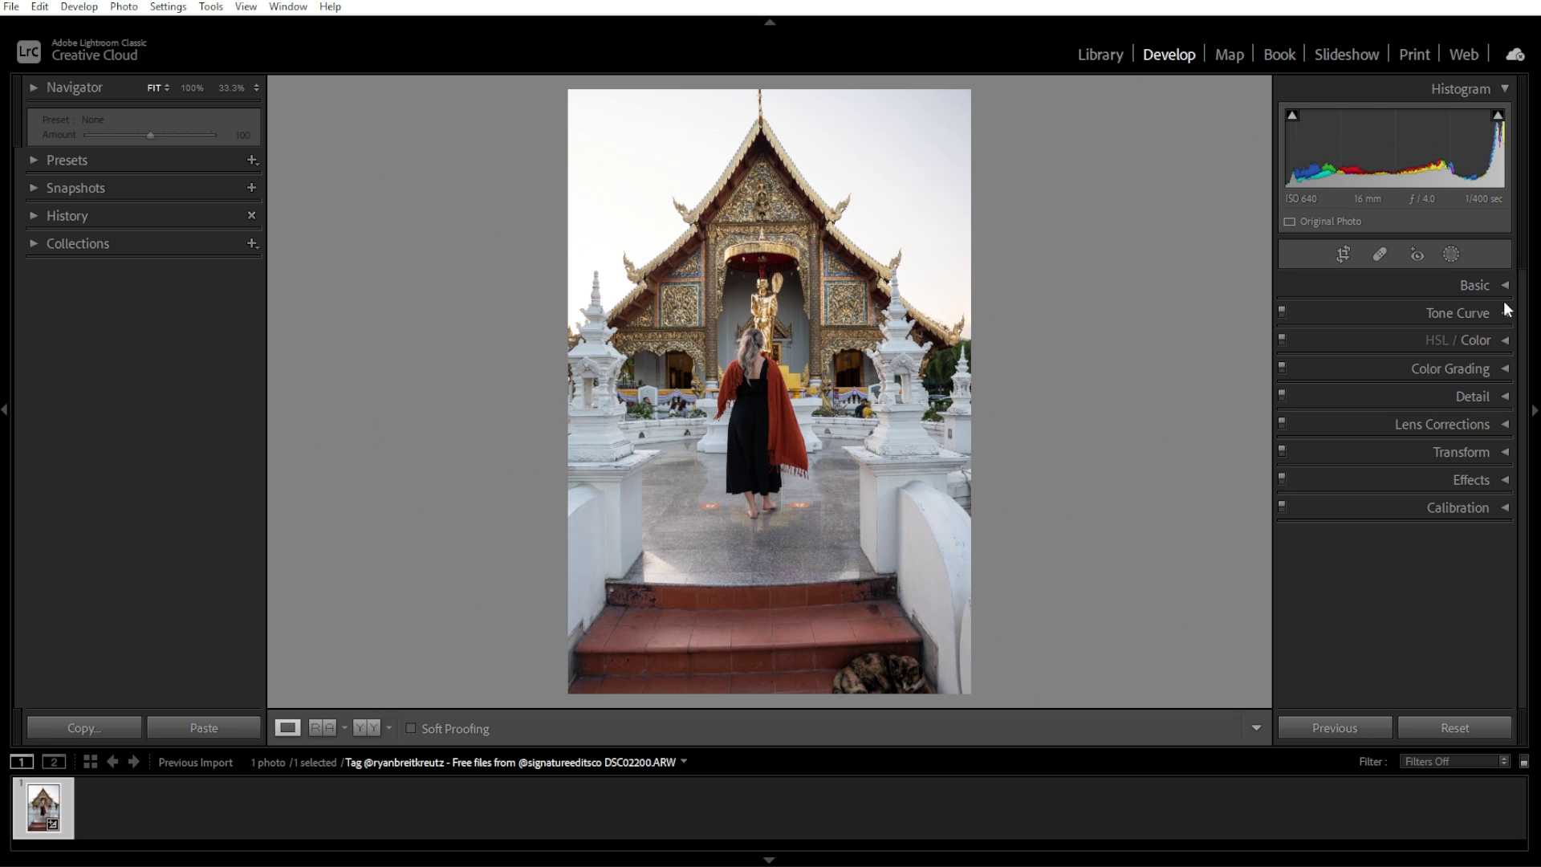
click(1505, 314)
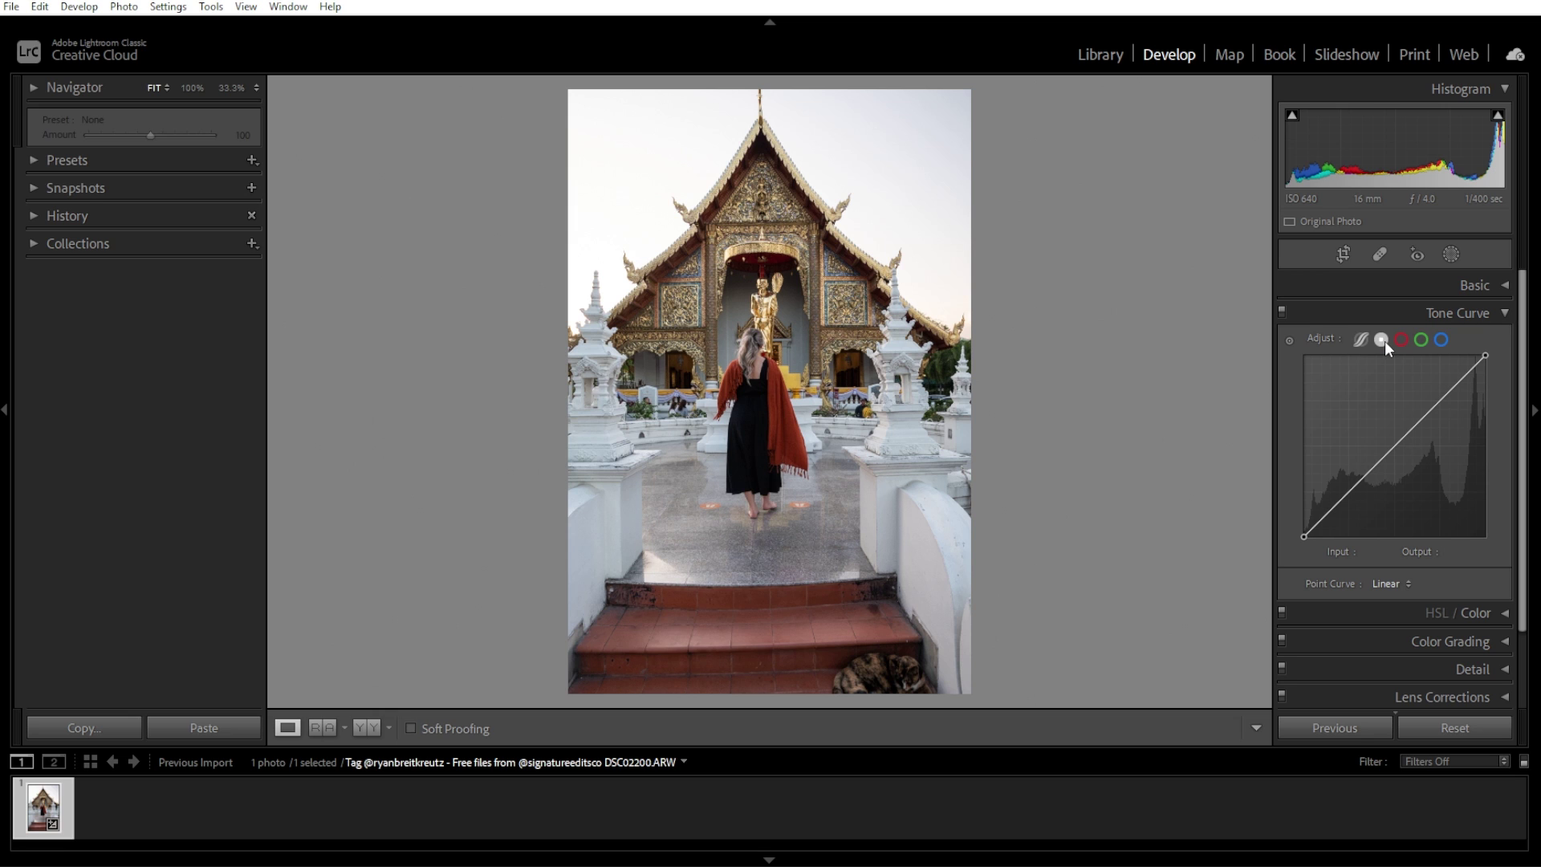
click(1468, 370)
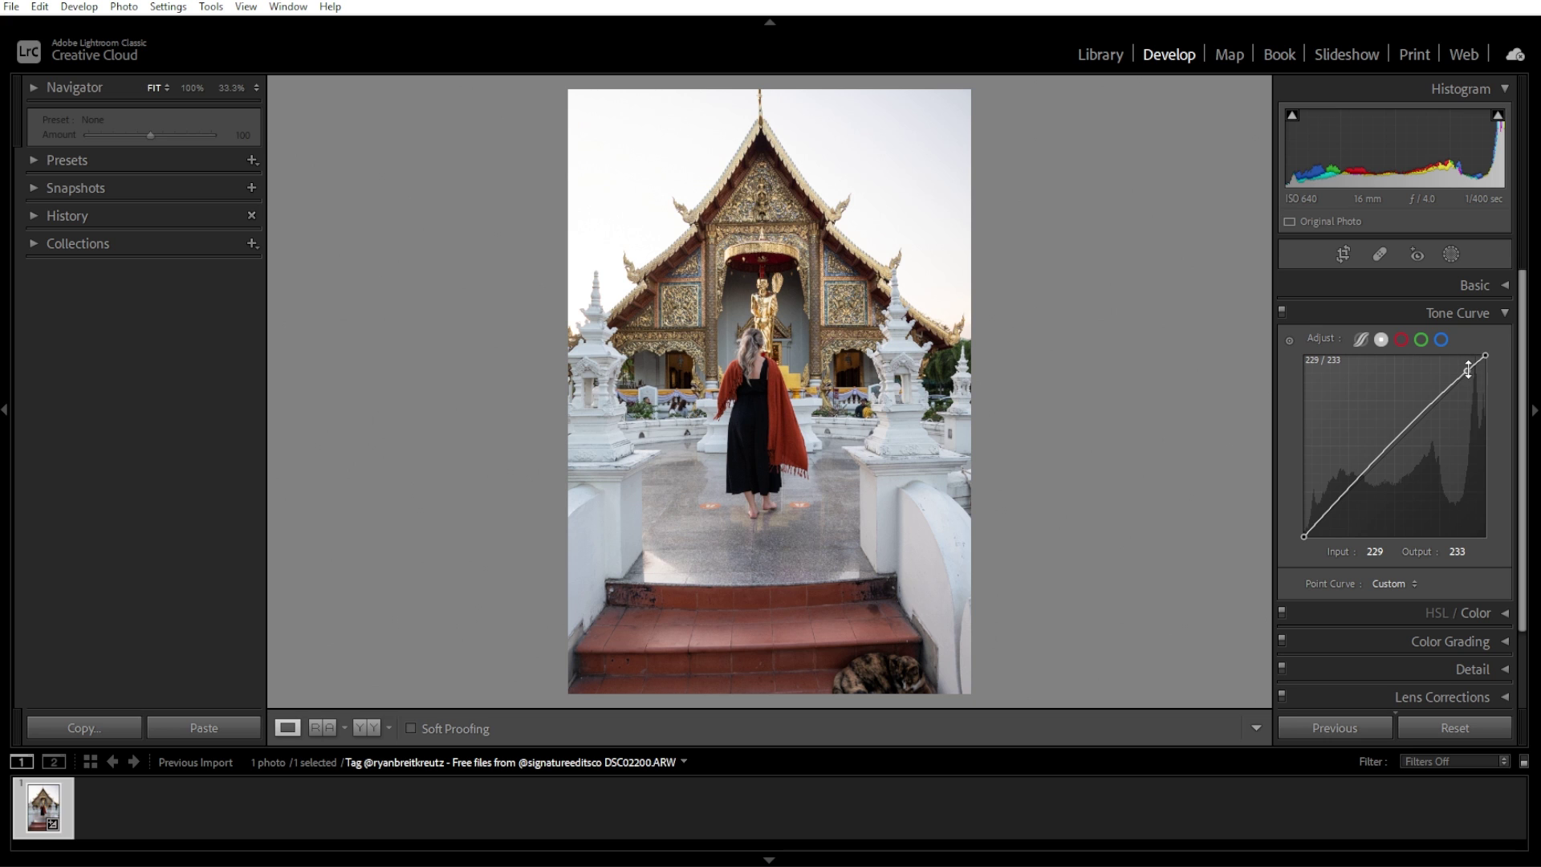
drag(1329, 510, 1329, 516)
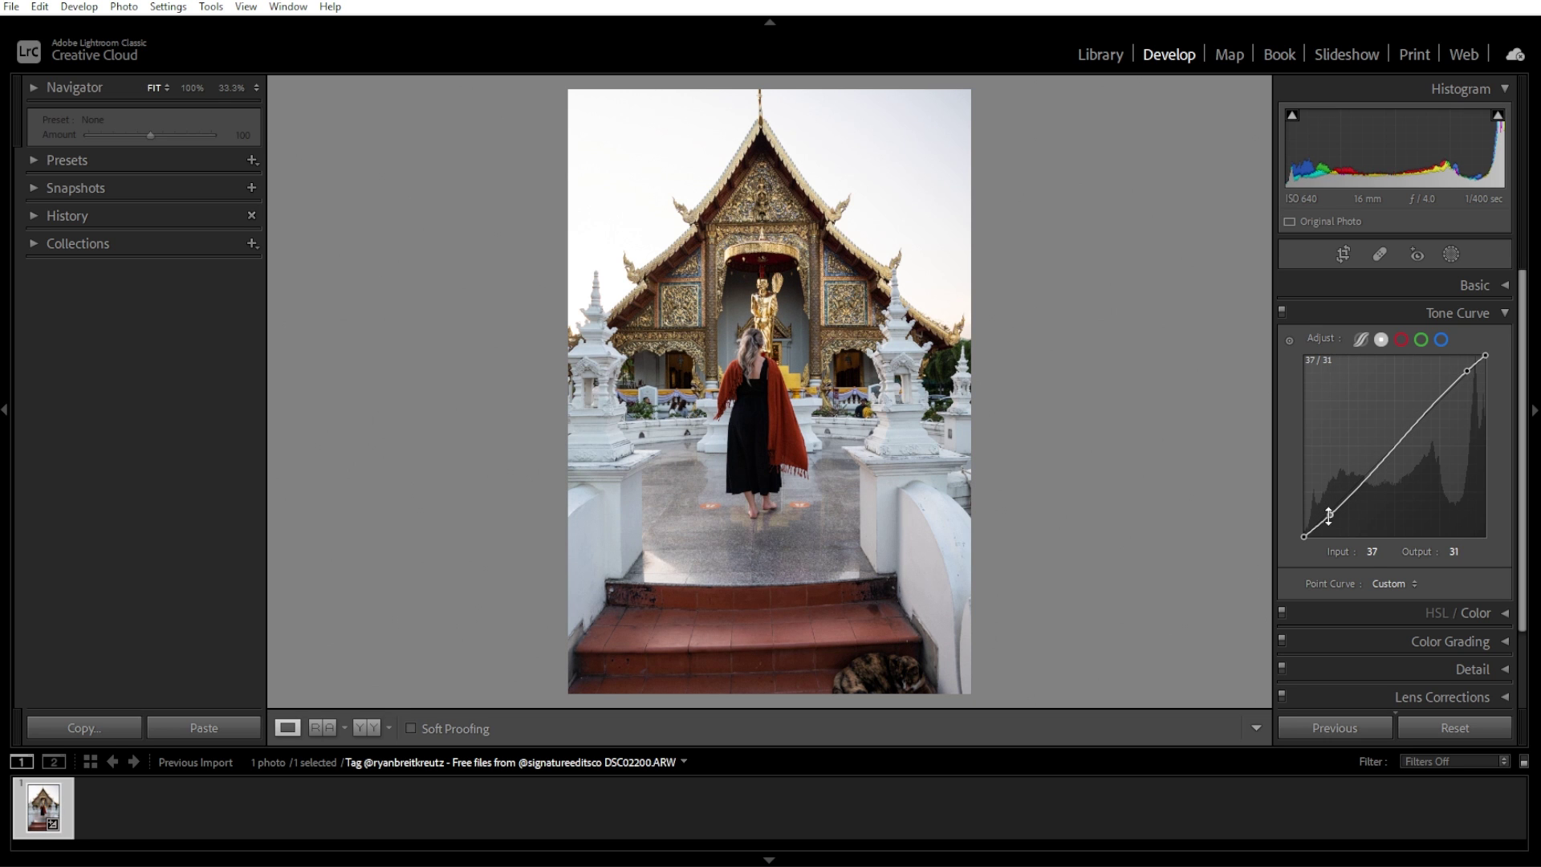
drag(1467, 371, 1460, 376)
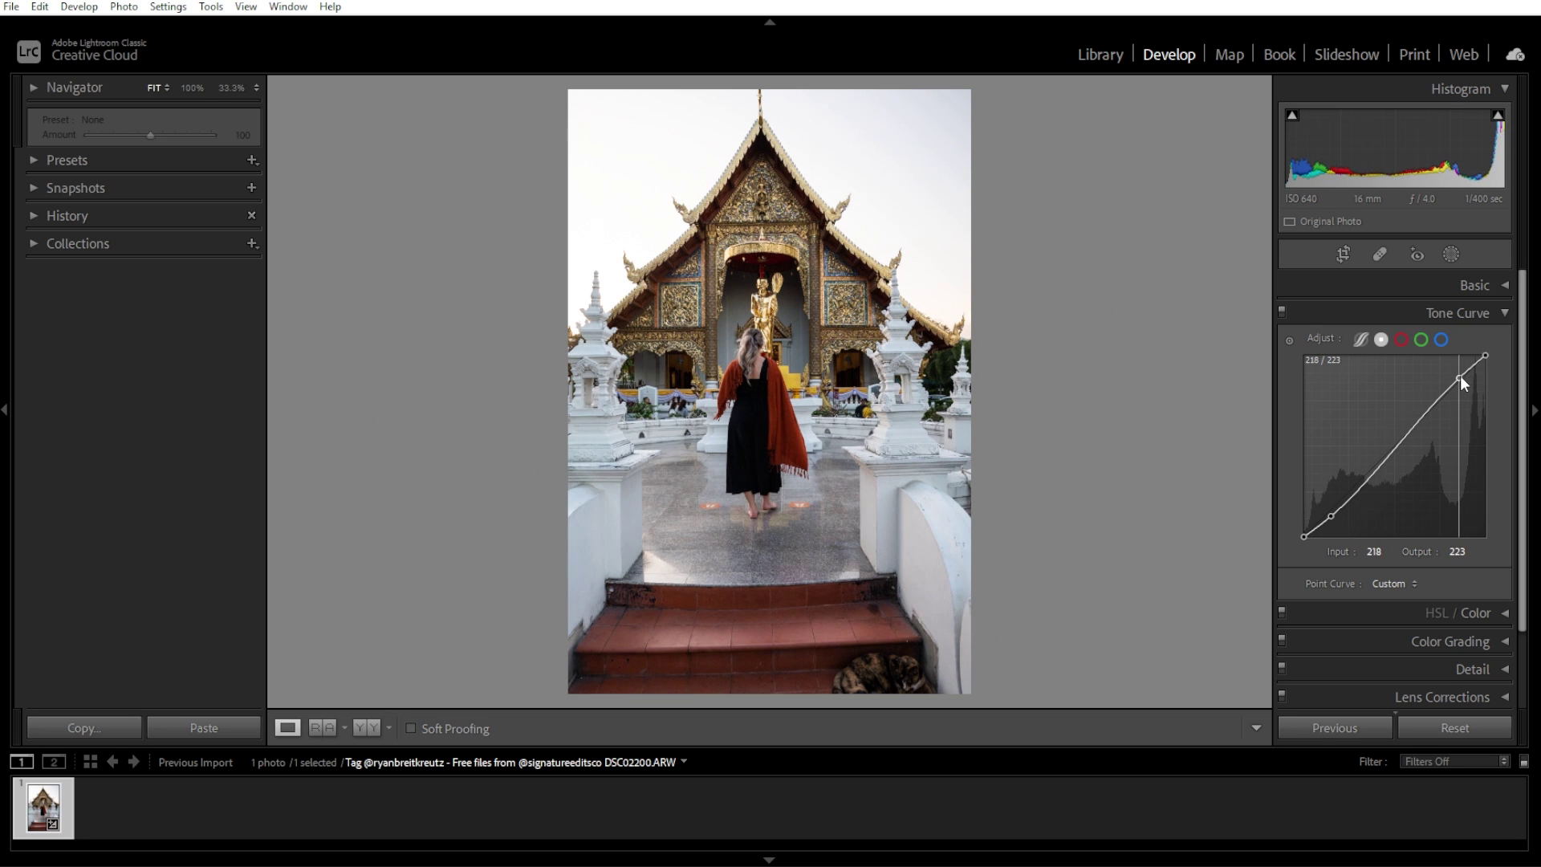
click(1494, 315)
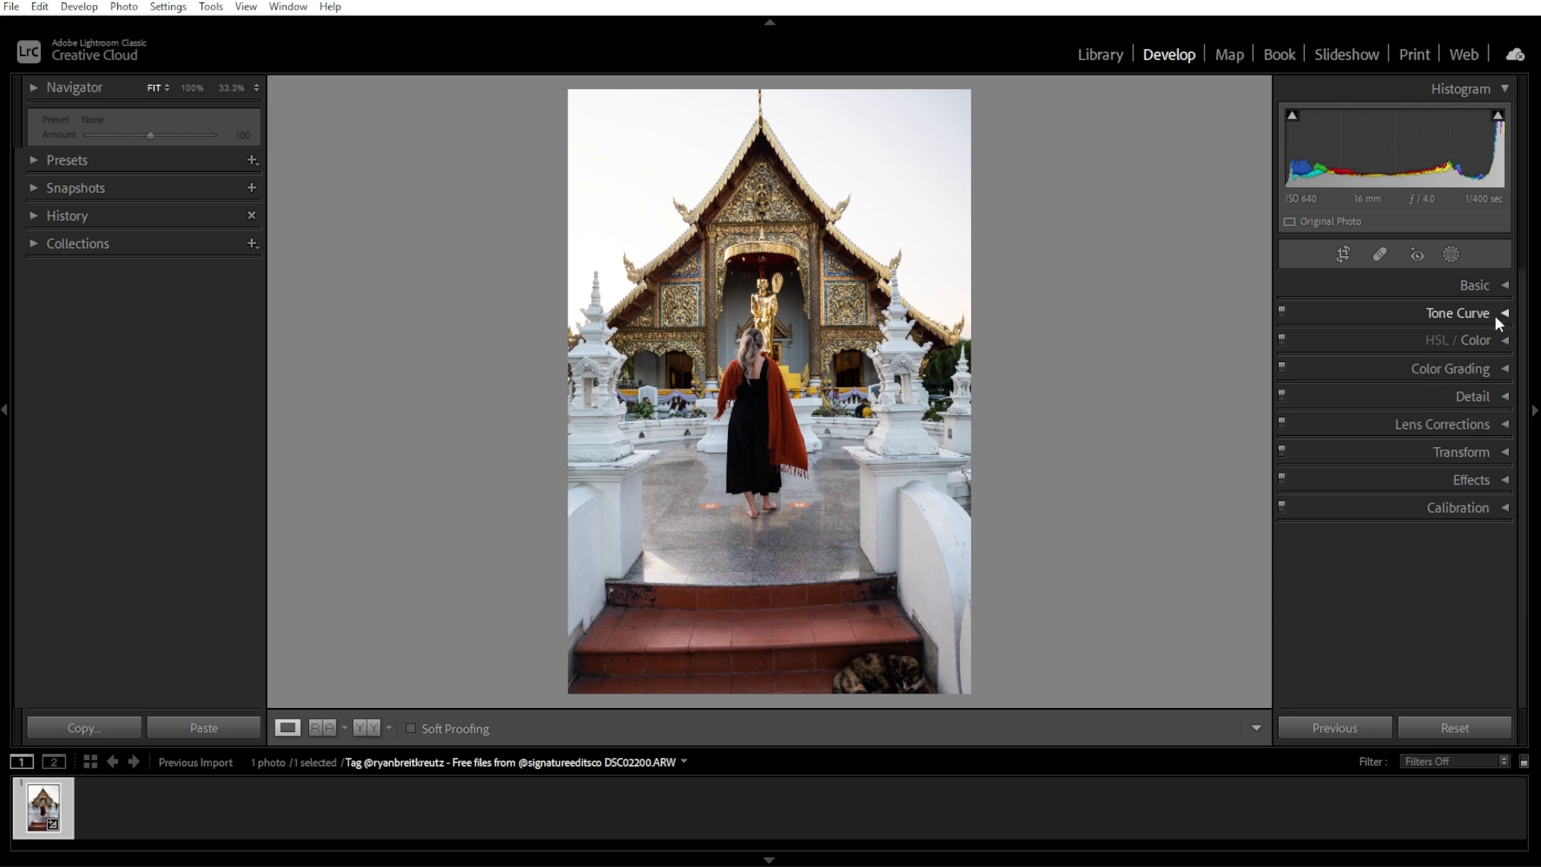
Set the photo's Clarity to +18 and Dehaze to +11
click(1501, 287)
scroll(1409, 504, down, 3)
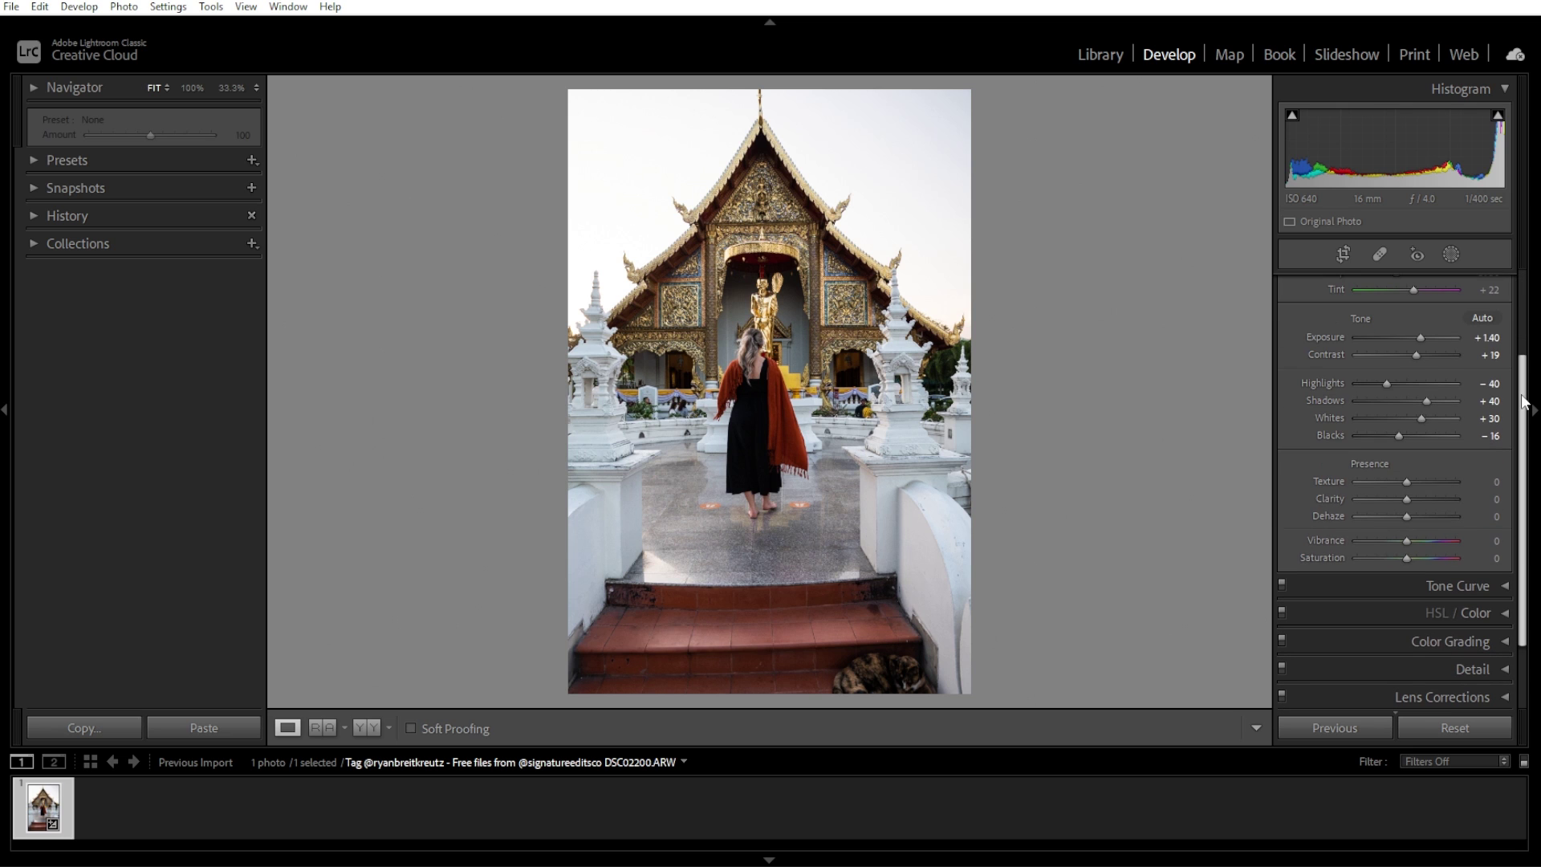
drag(1407, 498, 1414, 497)
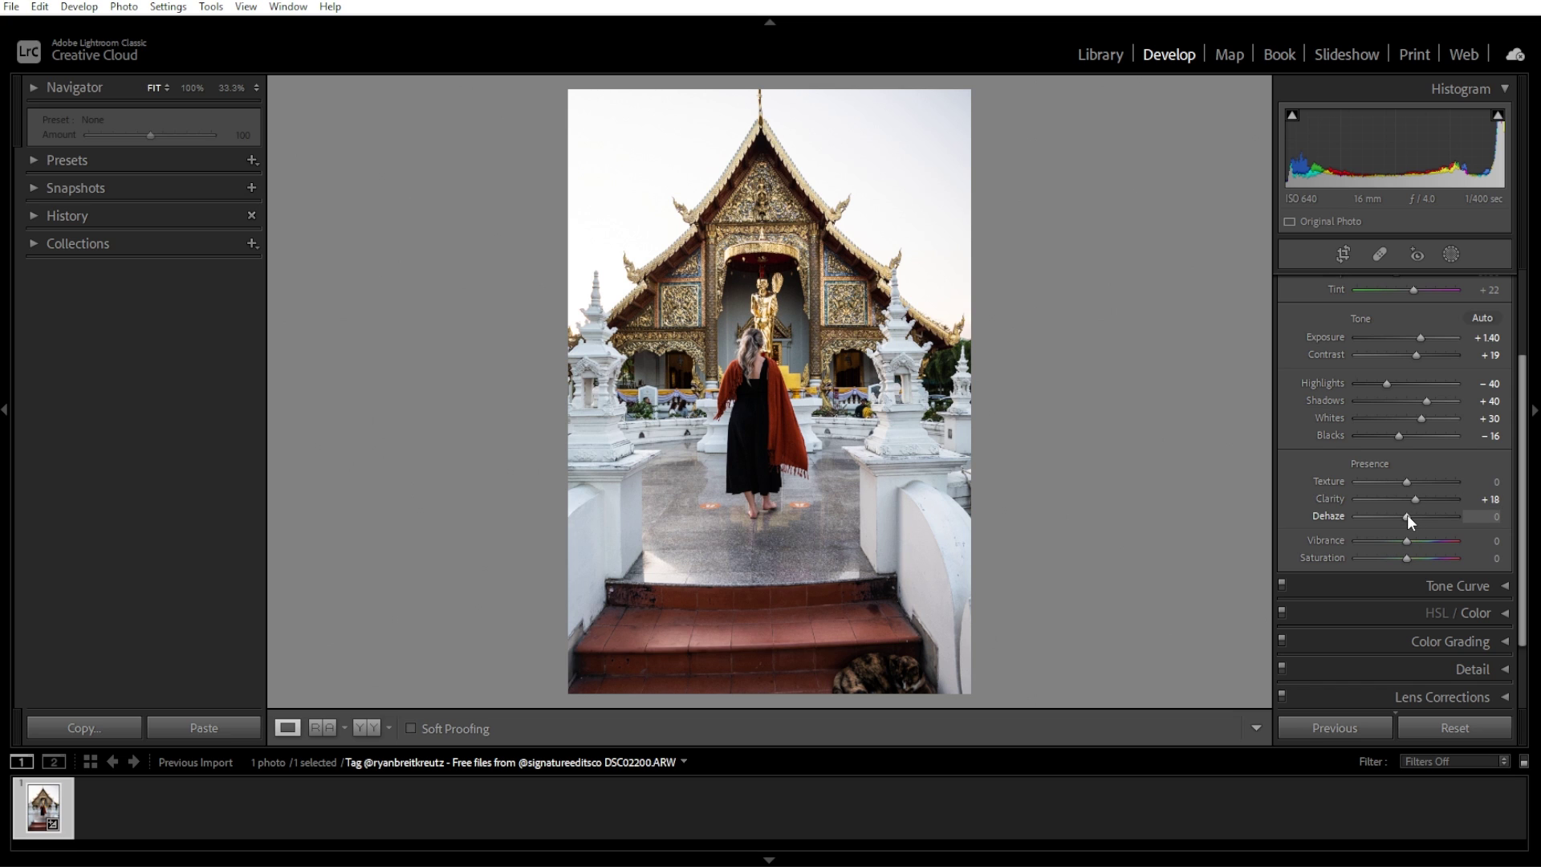
drag(1408, 515, 1413, 515)
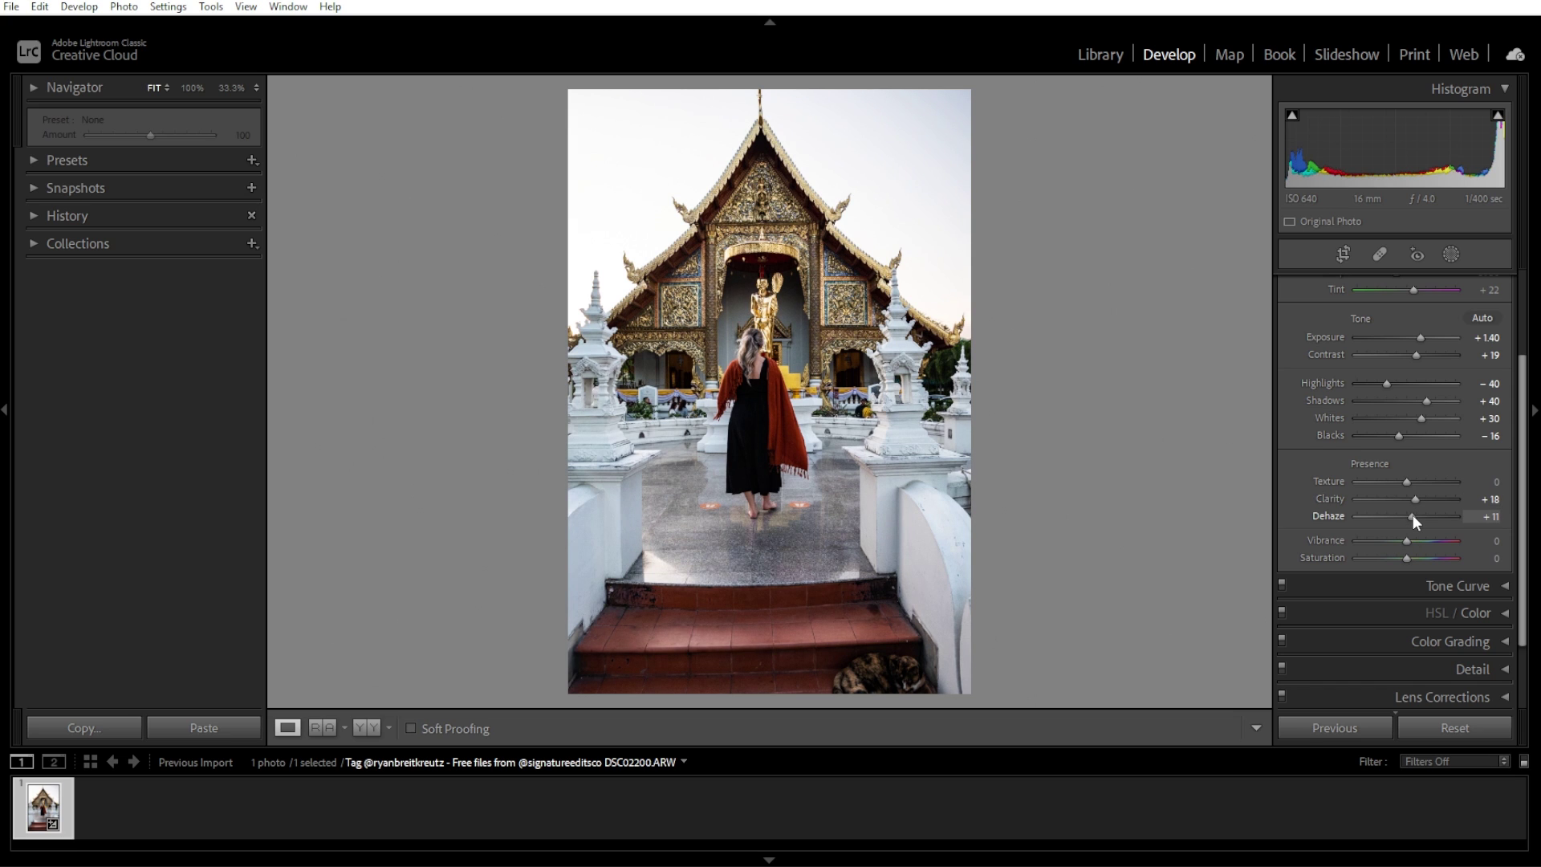
Refine the photo's tones with Contrast +5, Highlights -39, Shadows +47 and Blacks -2
drag(1421, 338, 1413, 354)
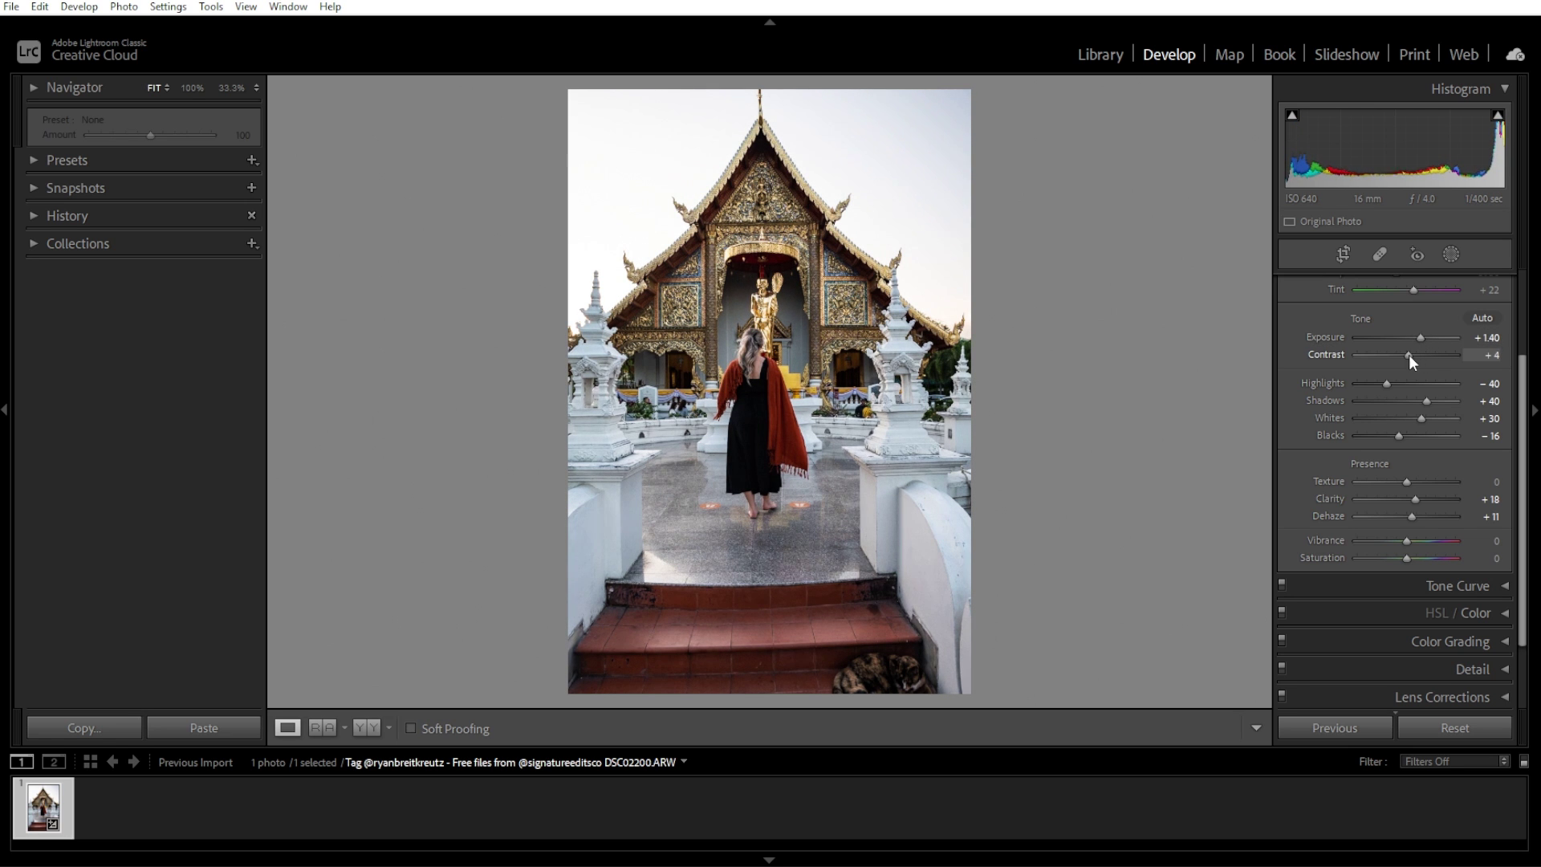
drag(1427, 399, 1409, 433)
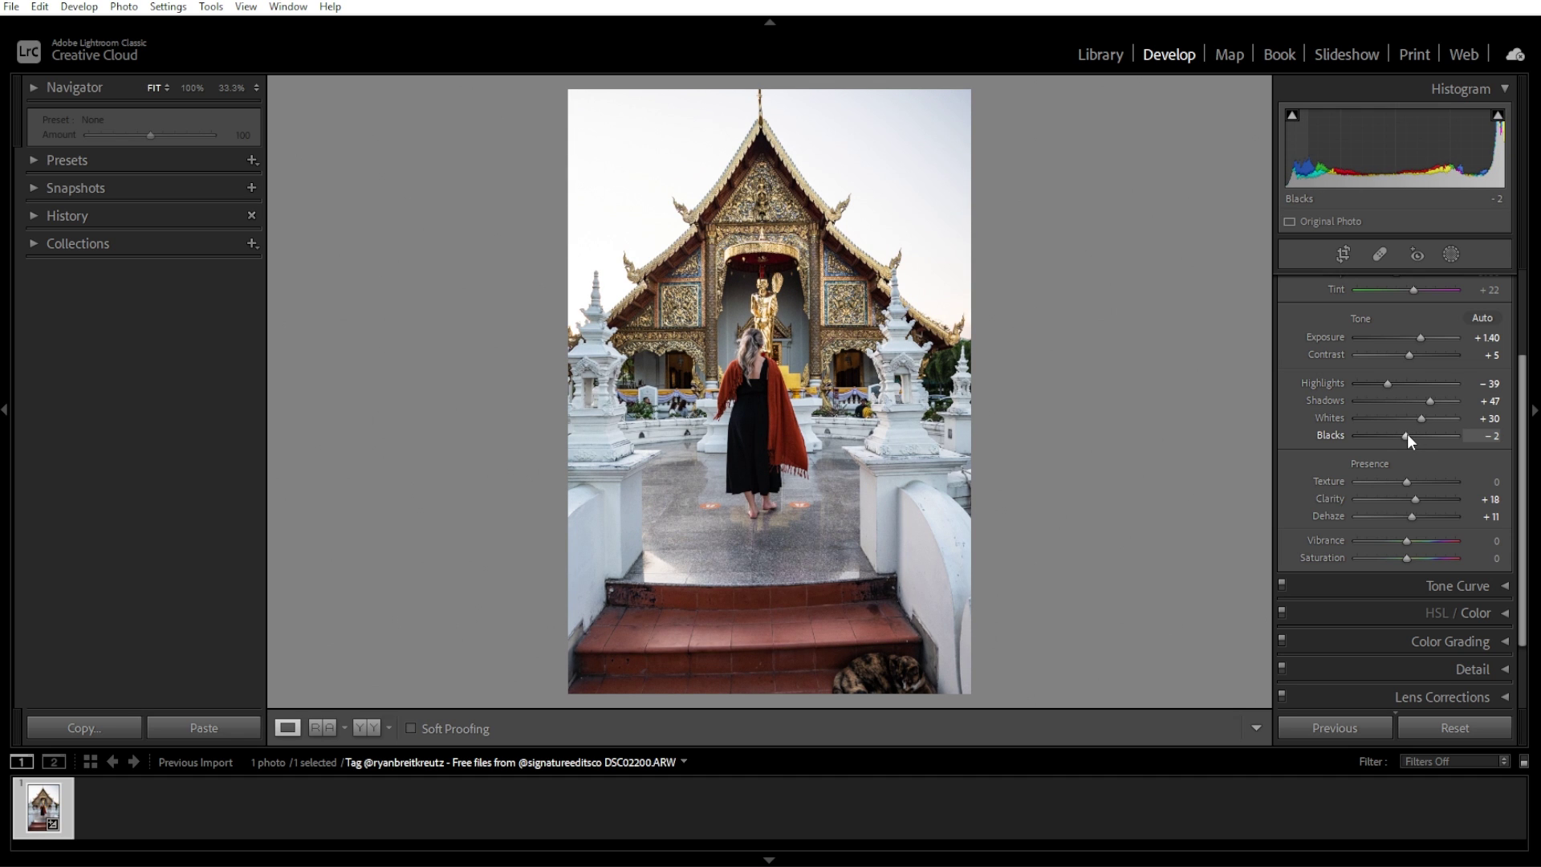
mouse_move(805, 399)
mouse_down()
mouse_move(805, 315)
mouse_move(812, 399)
mouse_up()
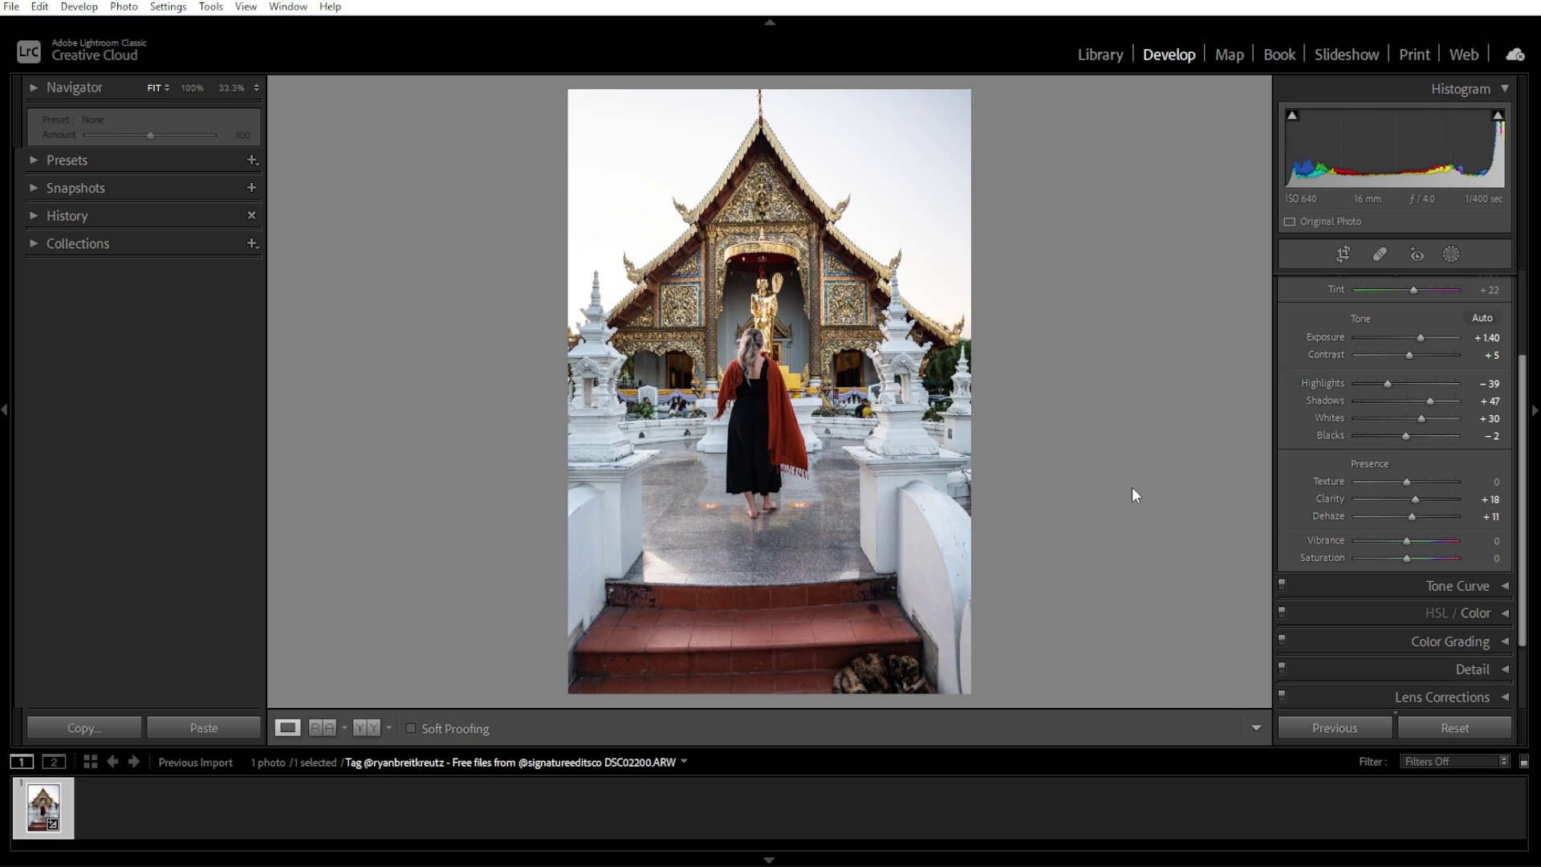
Add a radial gradient mask over the sky in the upper-right corner of the photo
click(1455, 254)
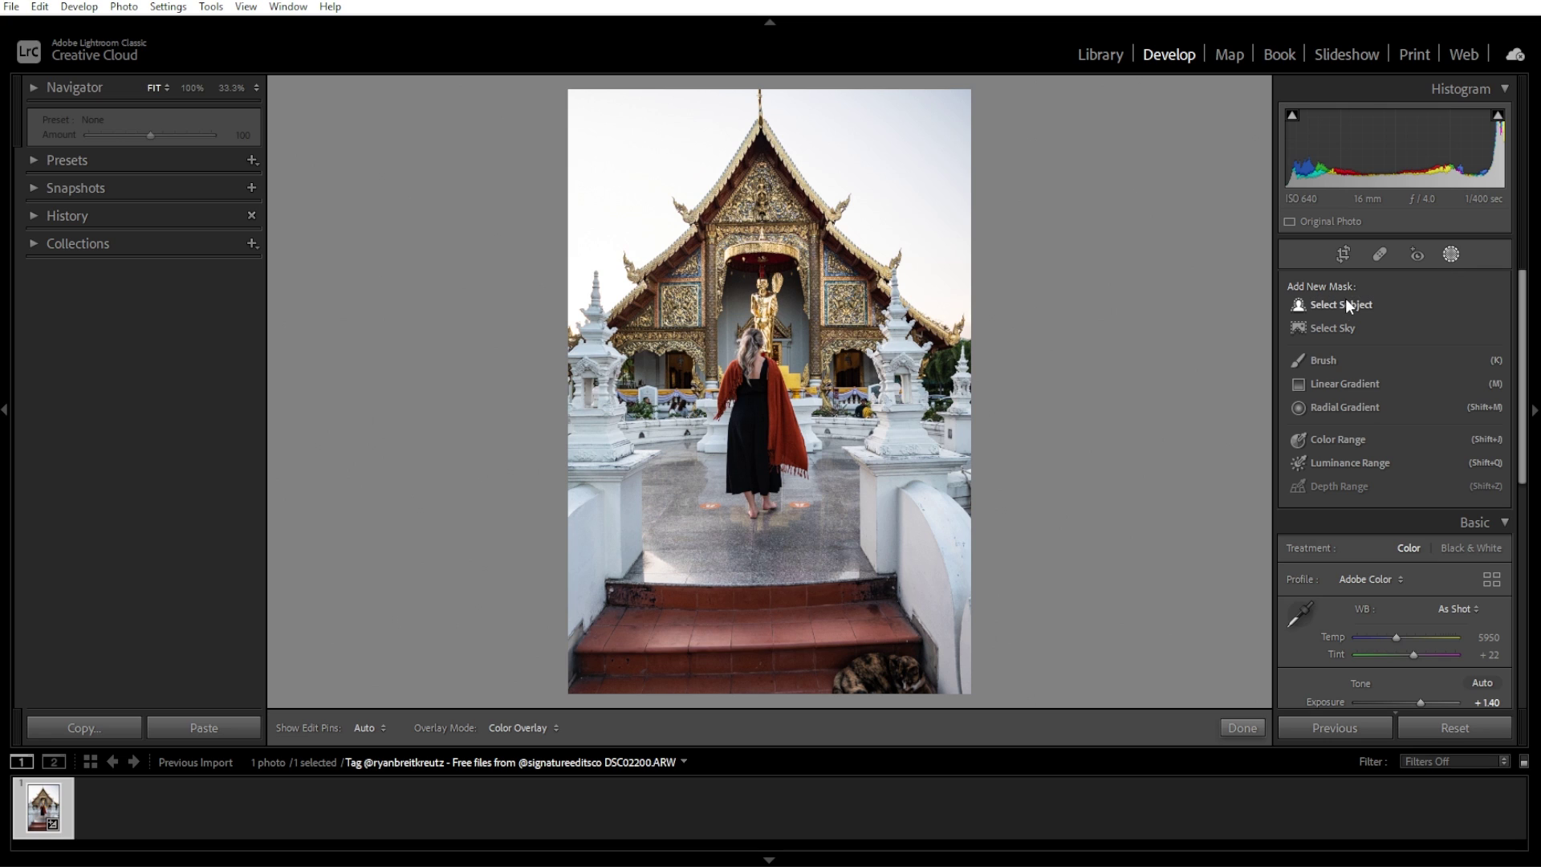
click(1355, 407)
drag(950, 112, 1067, 216)
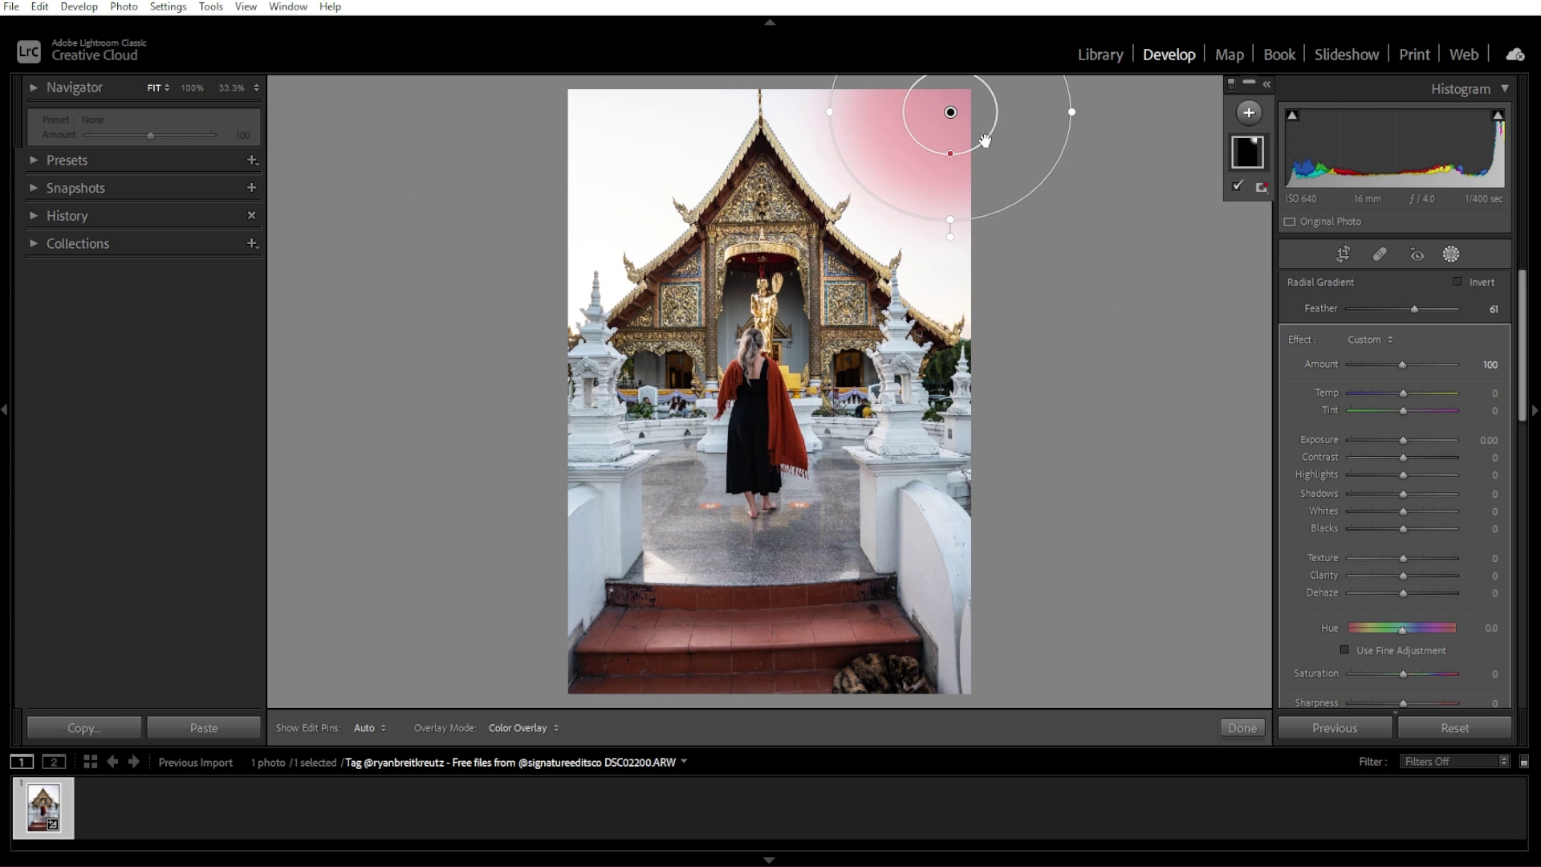
Hide the mask overlay, brighten the radial mask with Exposure 1.92 and Shadows 33, and finish masking
click(1238, 186)
drag(1404, 440, 1424, 440)
drag(1403, 493, 1420, 495)
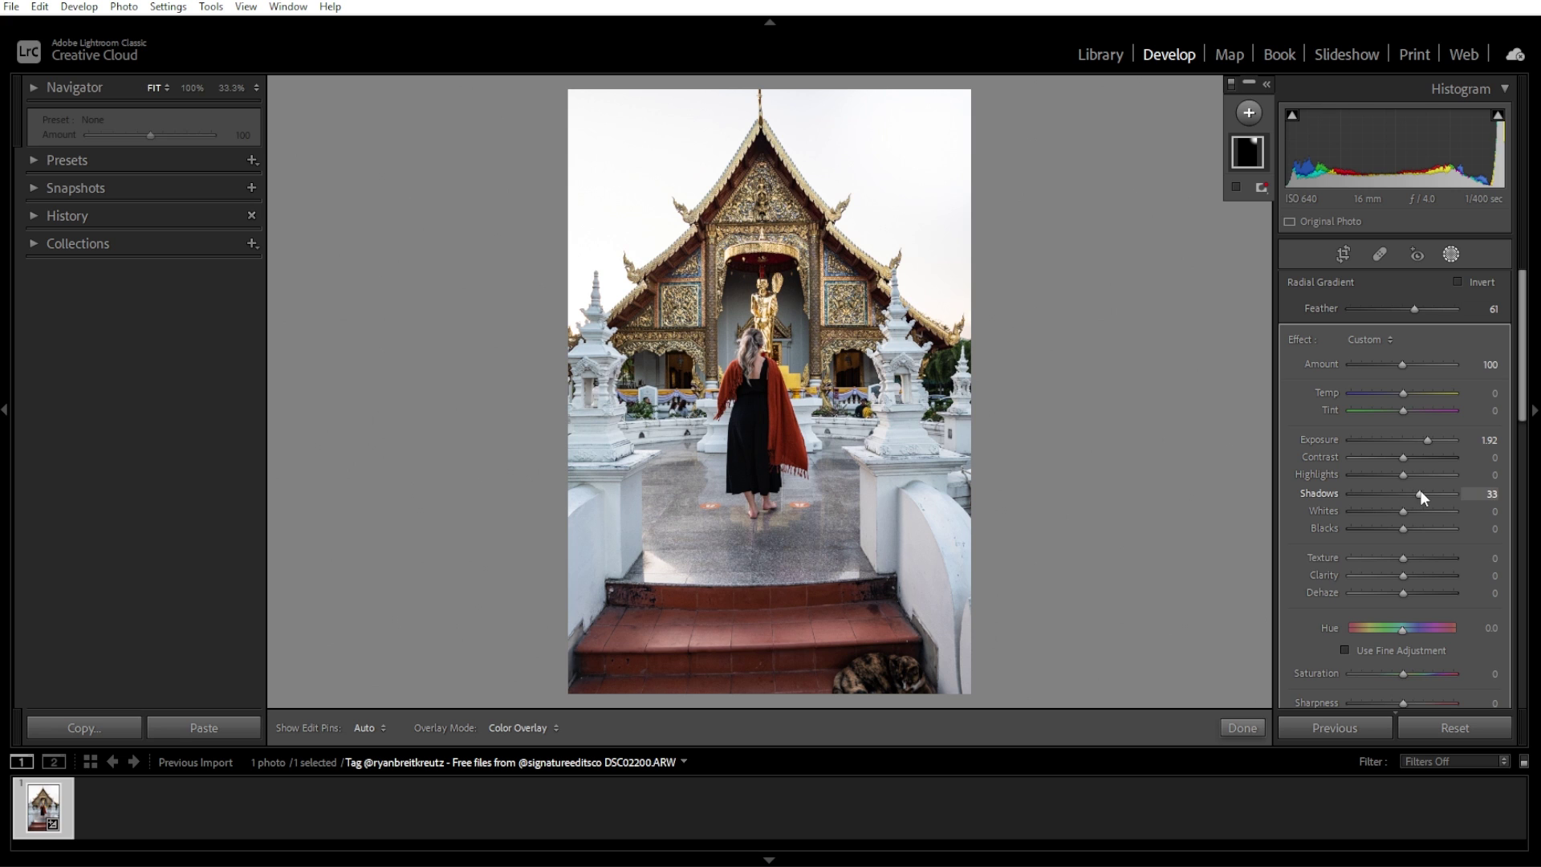
click(1244, 728)
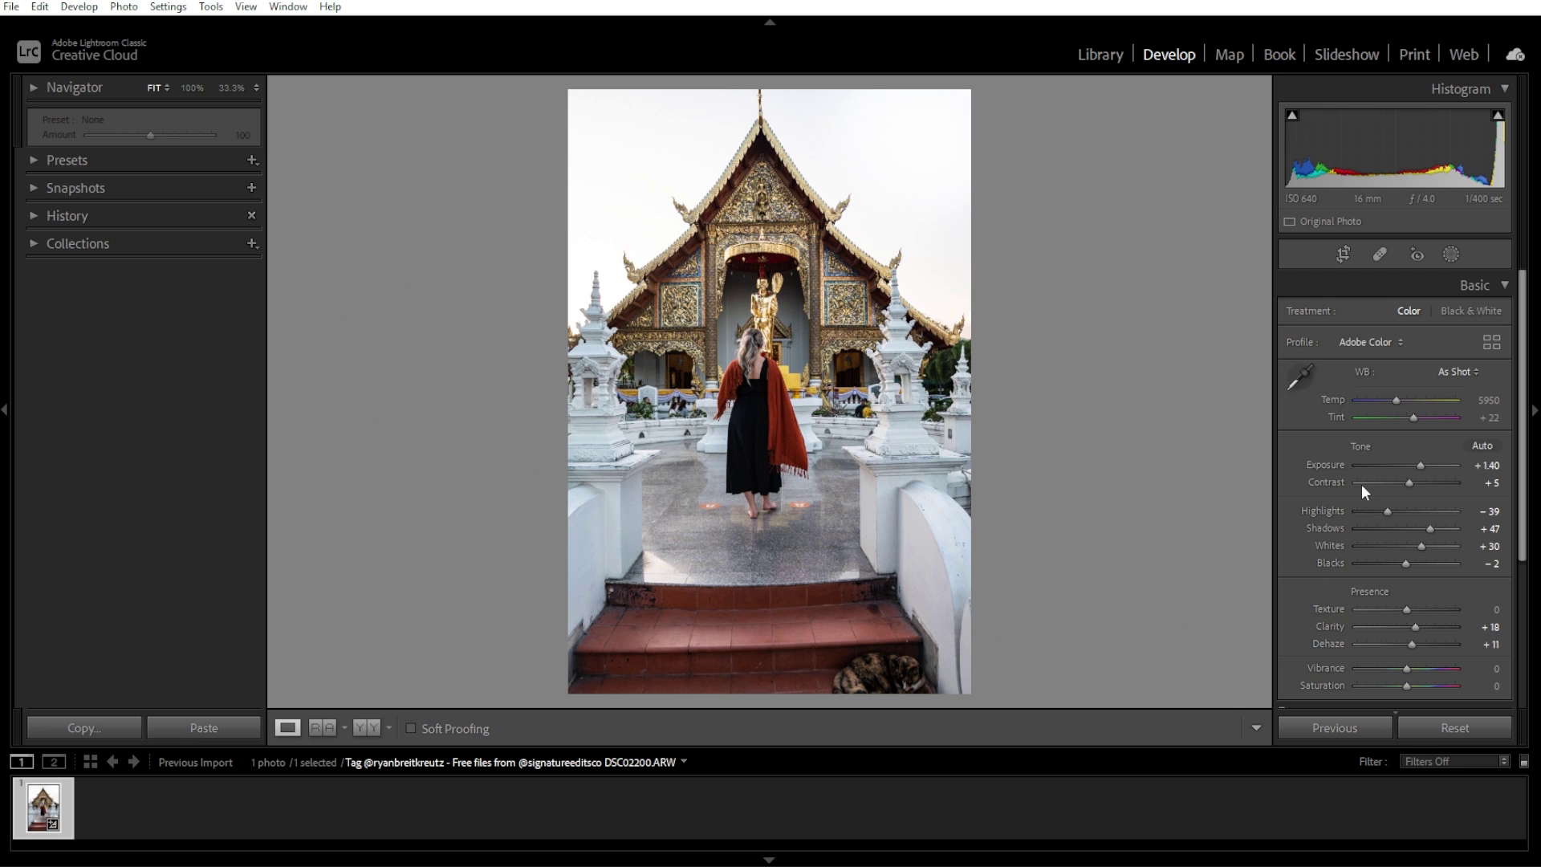
Raise the overall Exposure to +1.49 and show the before and after versions side by side
drag(1419, 467, 1422, 467)
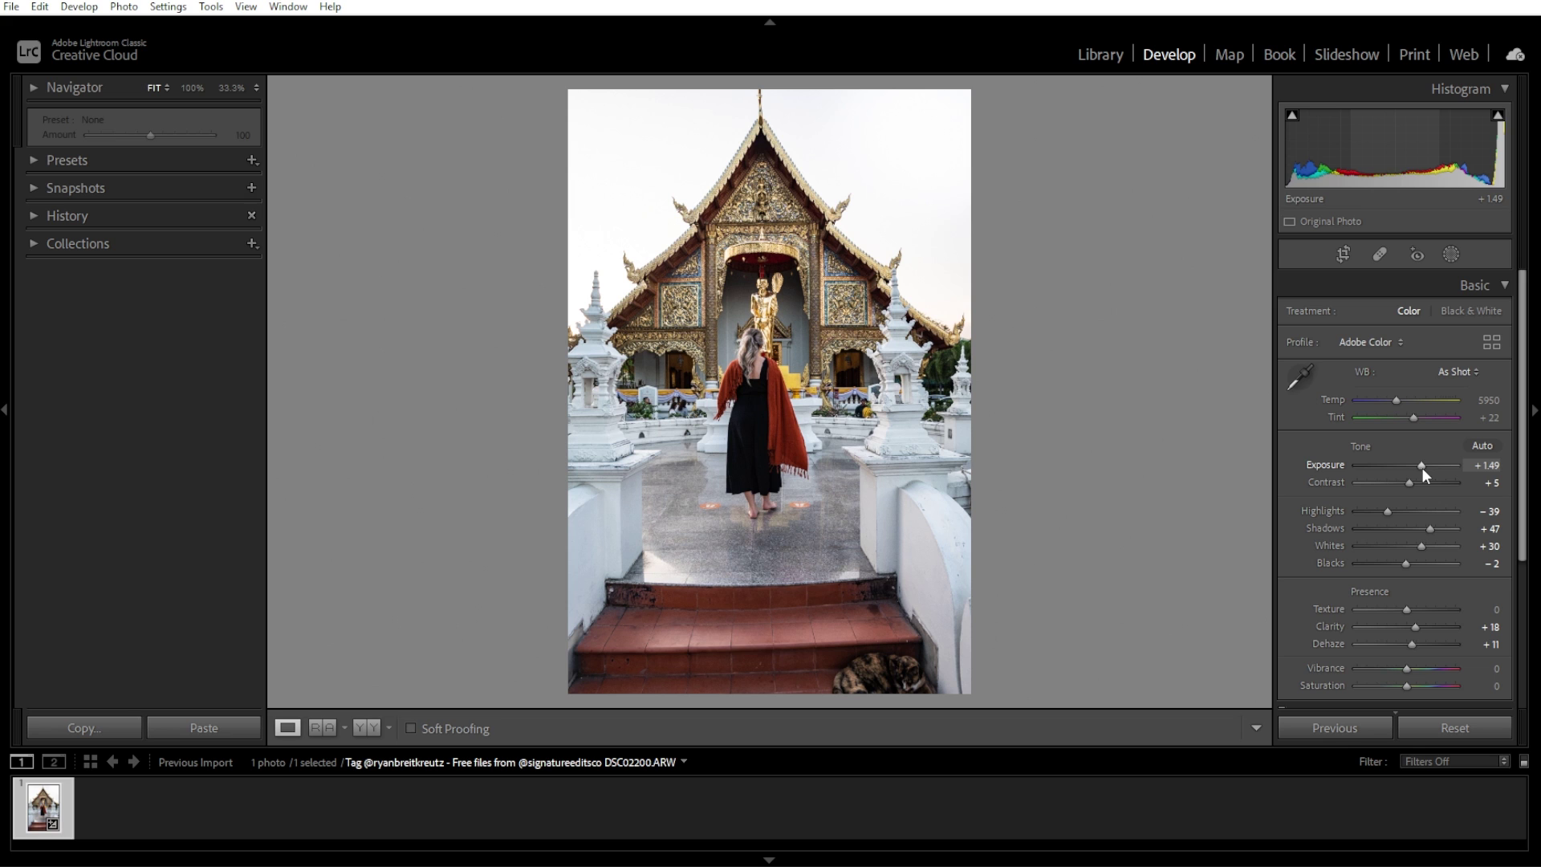
click(366, 728)
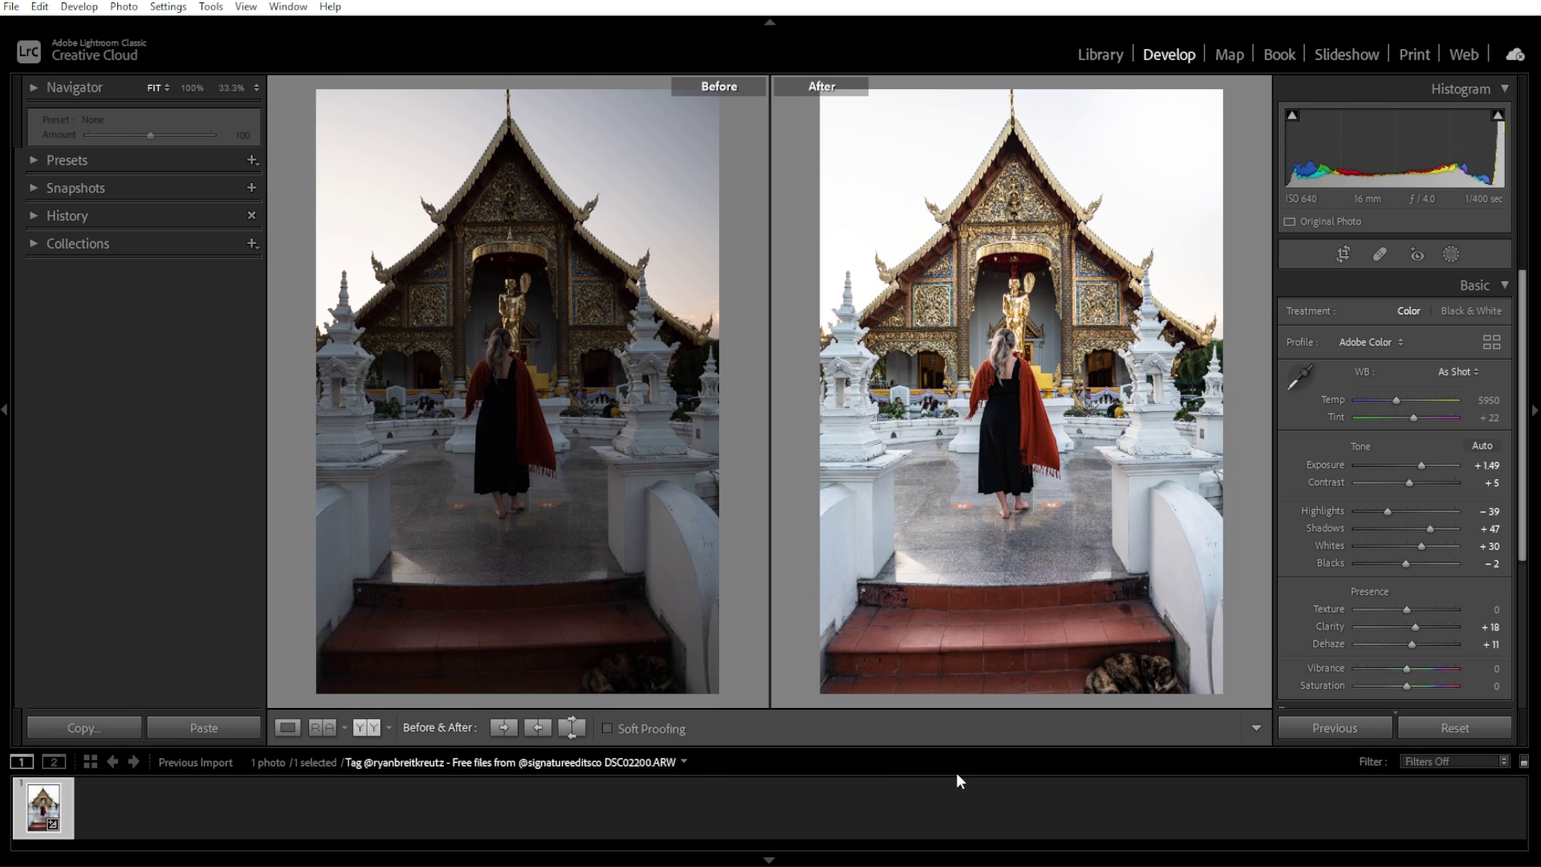
Export the edited photo to the hard drive as an sRGB JPEG at quality 100, resized to fit 1080 × 1920 pixels
click(16, 12)
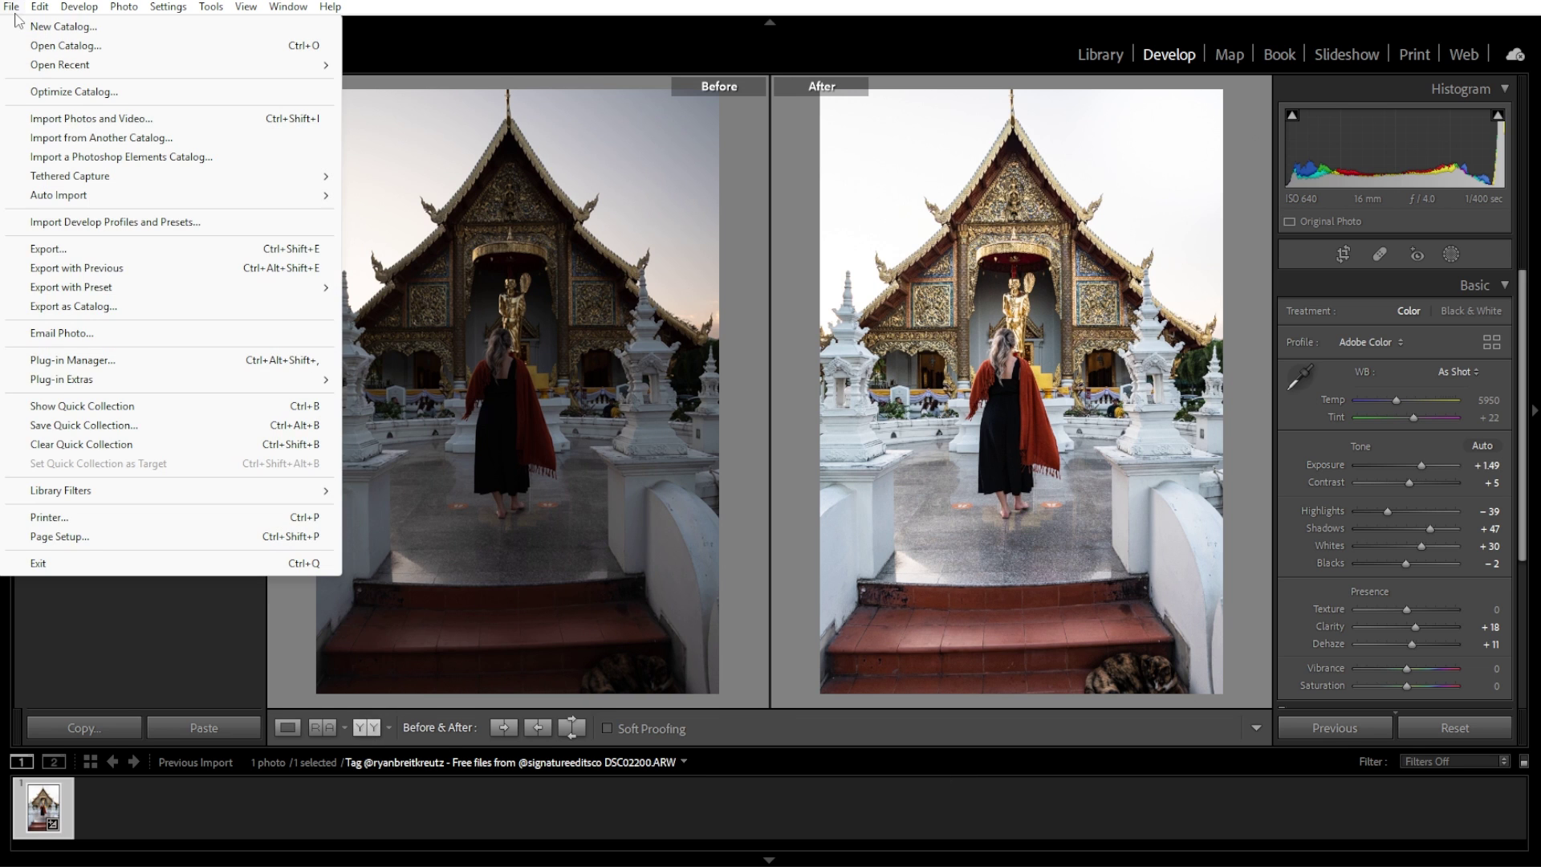
click(69, 248)
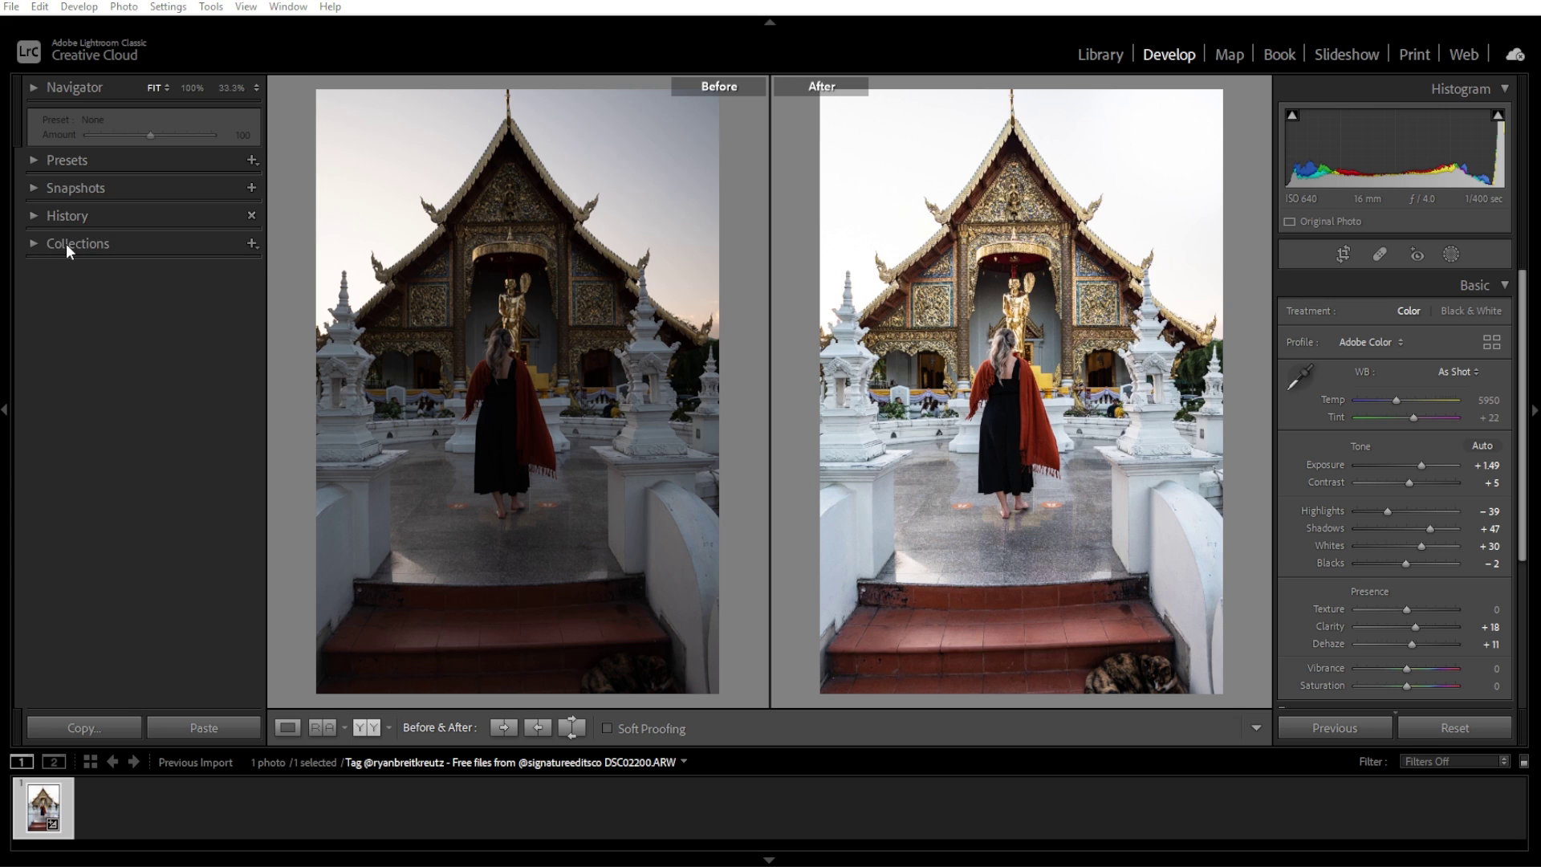
drag(1243, 289, 1254, 401)
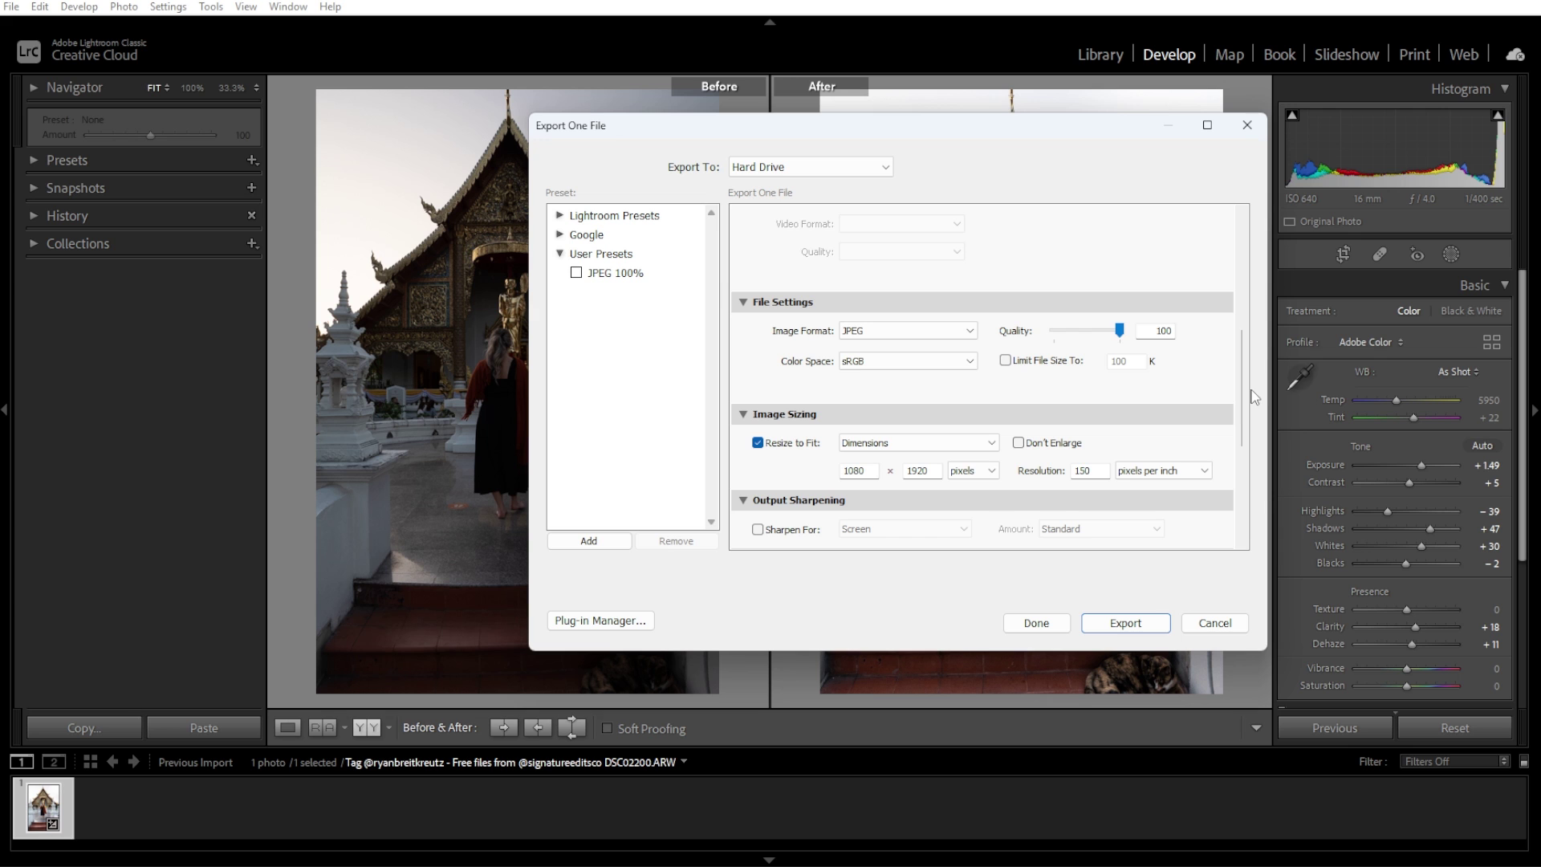
click(1126, 624)
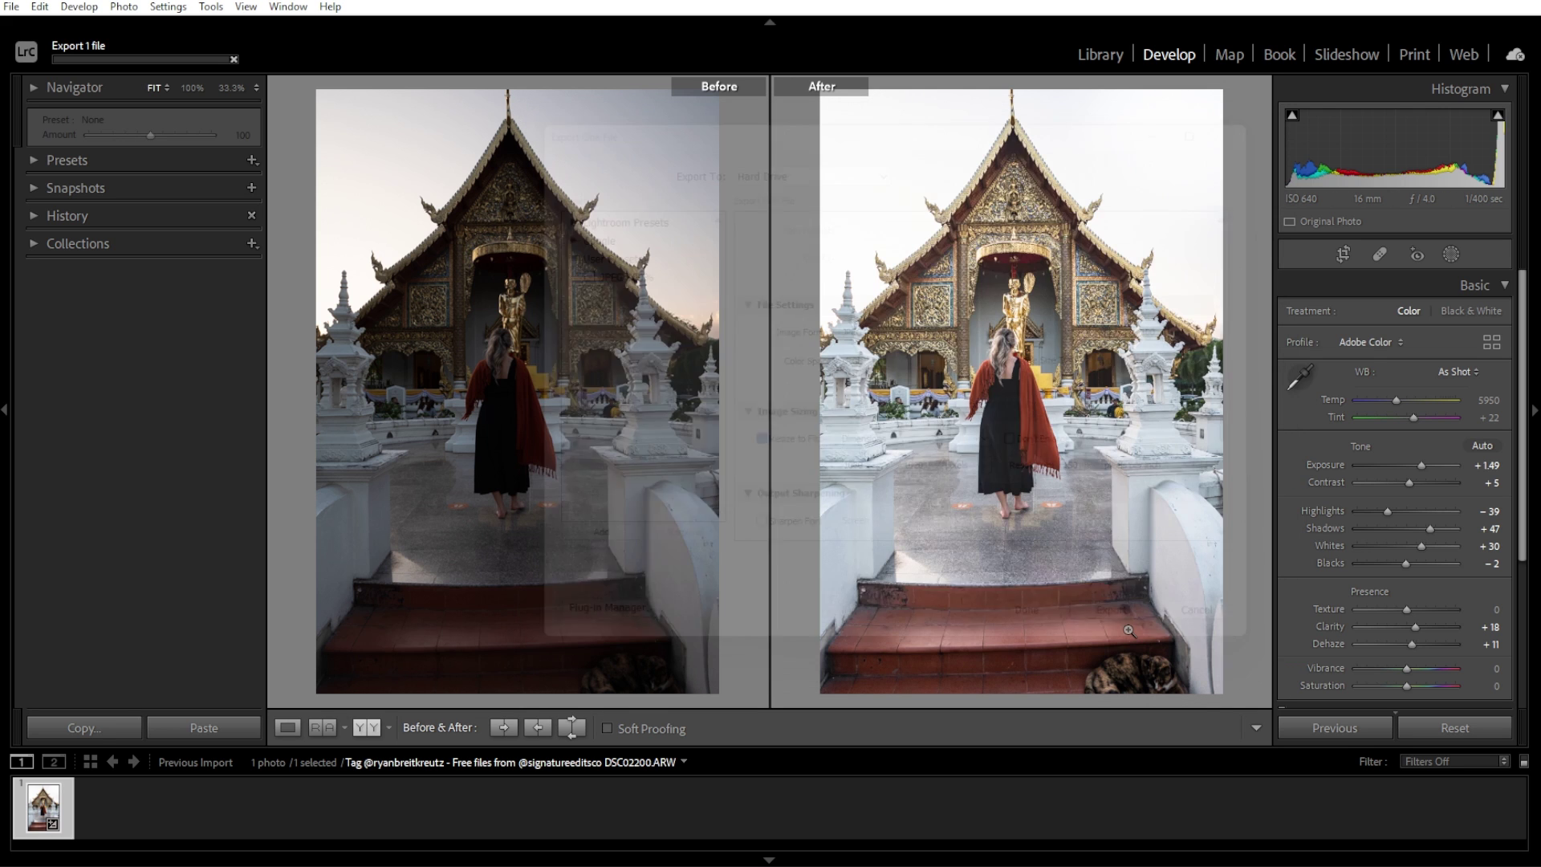